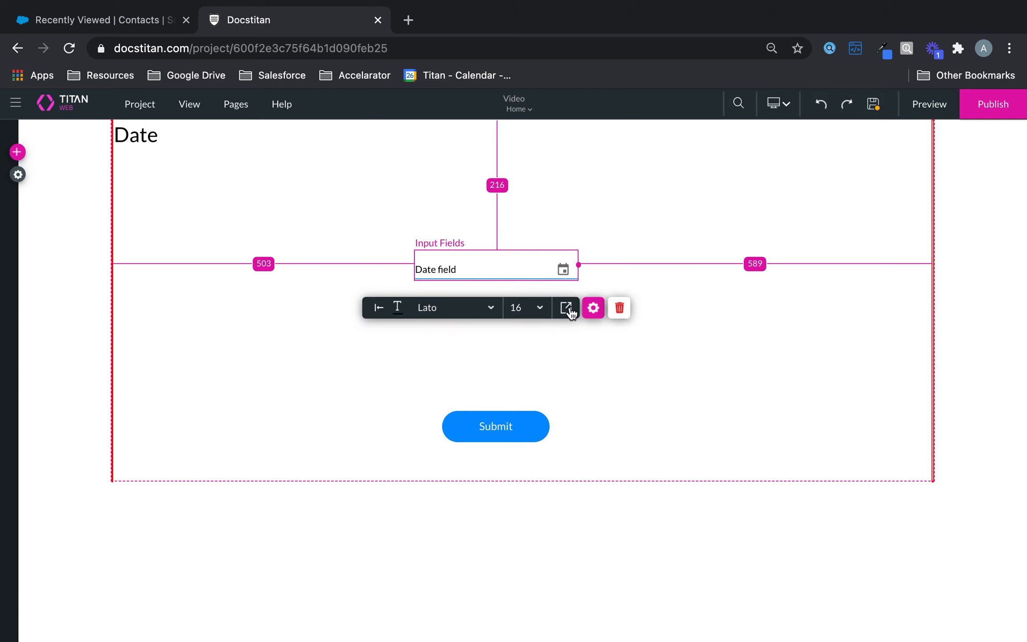
Step: Look through the date field's root, label, input and messages style options
left_click(570, 311)
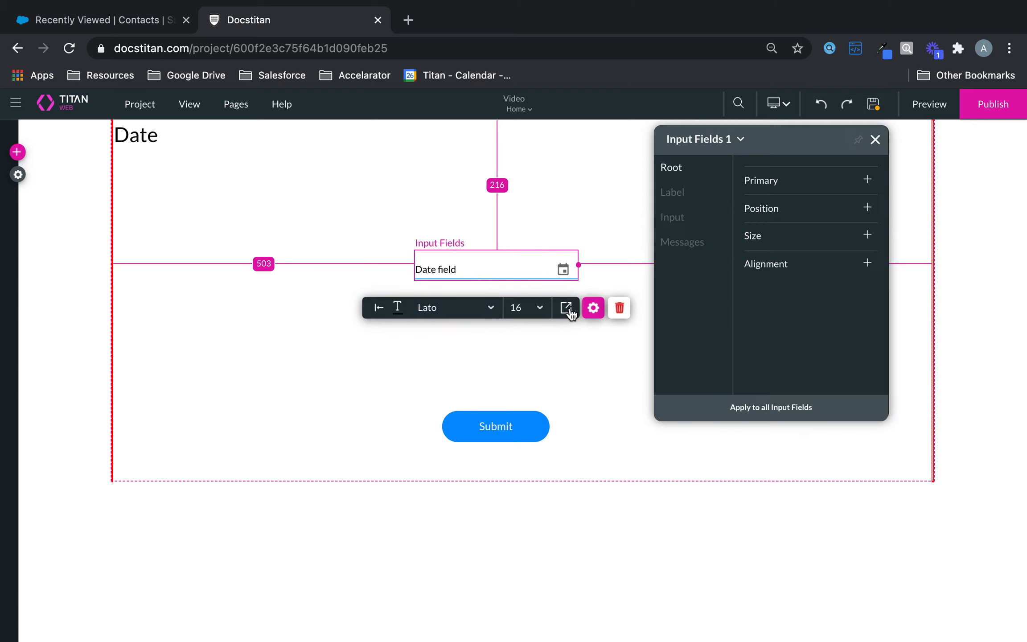
left_click(669, 193)
left_click(669, 219)
left_click(666, 241)
left_click(673, 172)
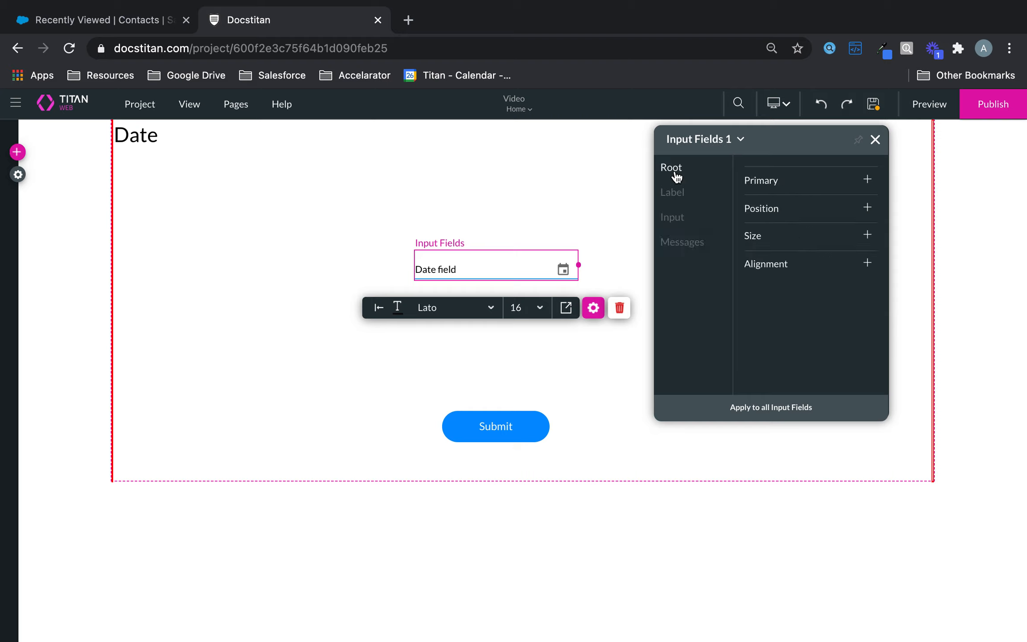
left_click(875, 142)
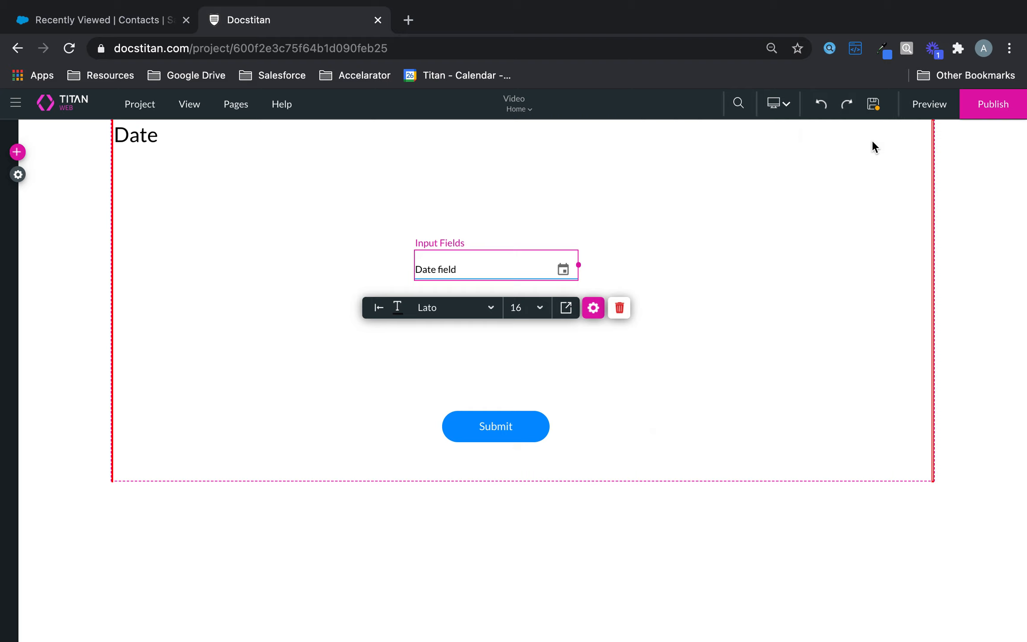
Step: Set the date field's label to "Birthdate" and its placeholder to "Enter Birthdate Here..."
left_click(593, 309)
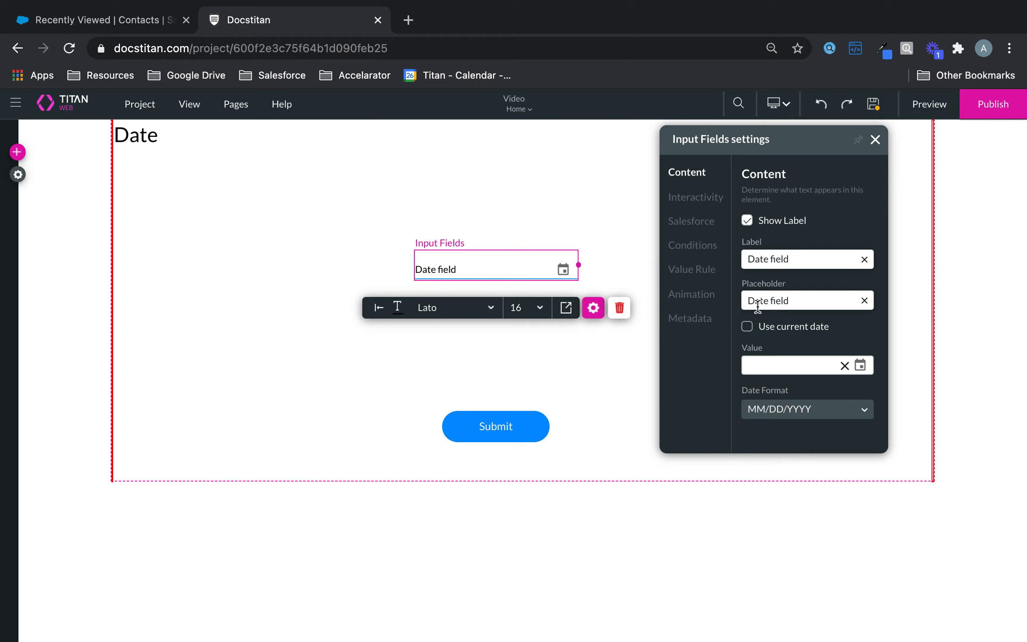
left_click_drag(837, 260, 699, 253)
type("Birthdate")
left_click_drag(801, 300, 704, 300)
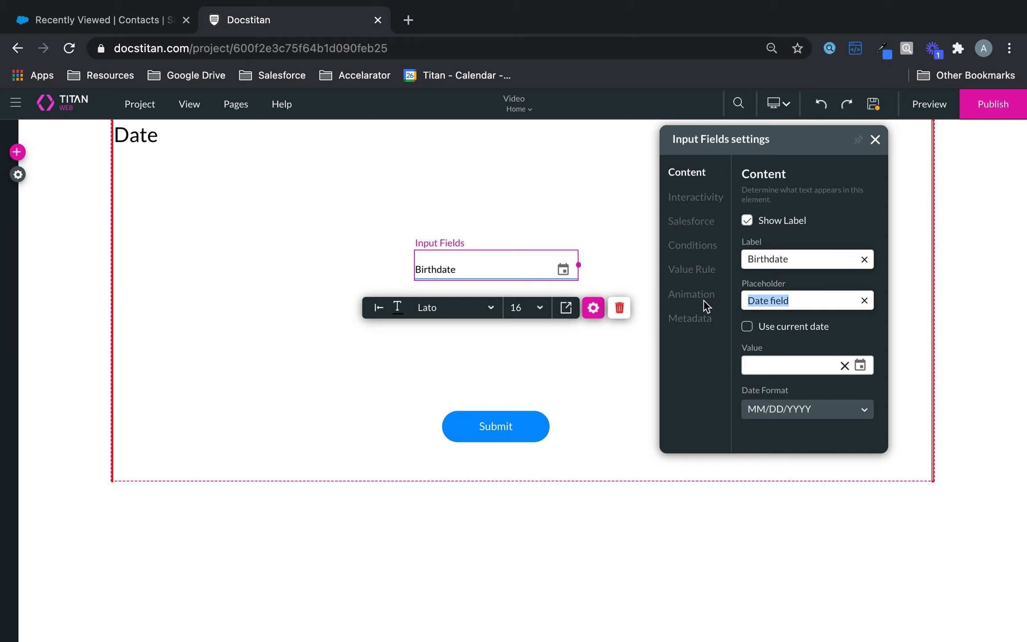
type("Enter Birthd")
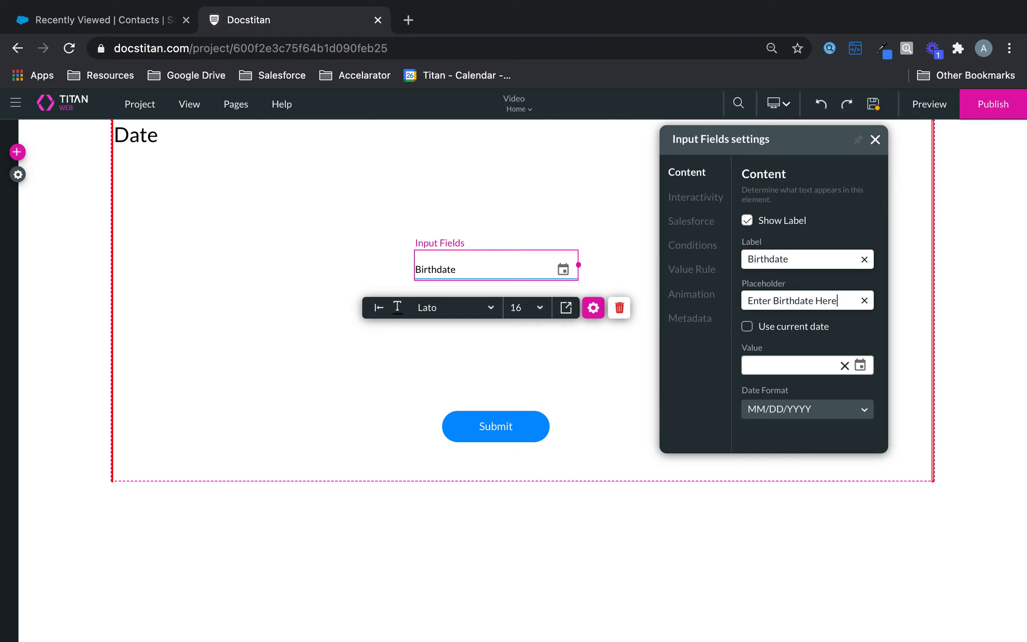
Step: Set the Birthdate field's date format to DD/MM/YYYY, trying the current-date option and leaving it off
left_click(747, 327)
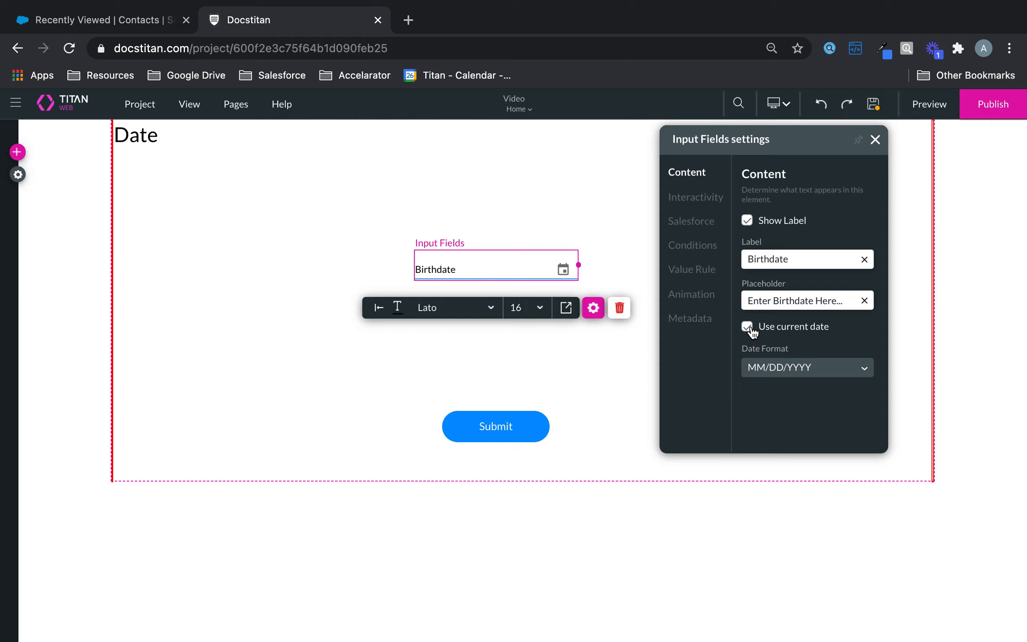
left_click(781, 369)
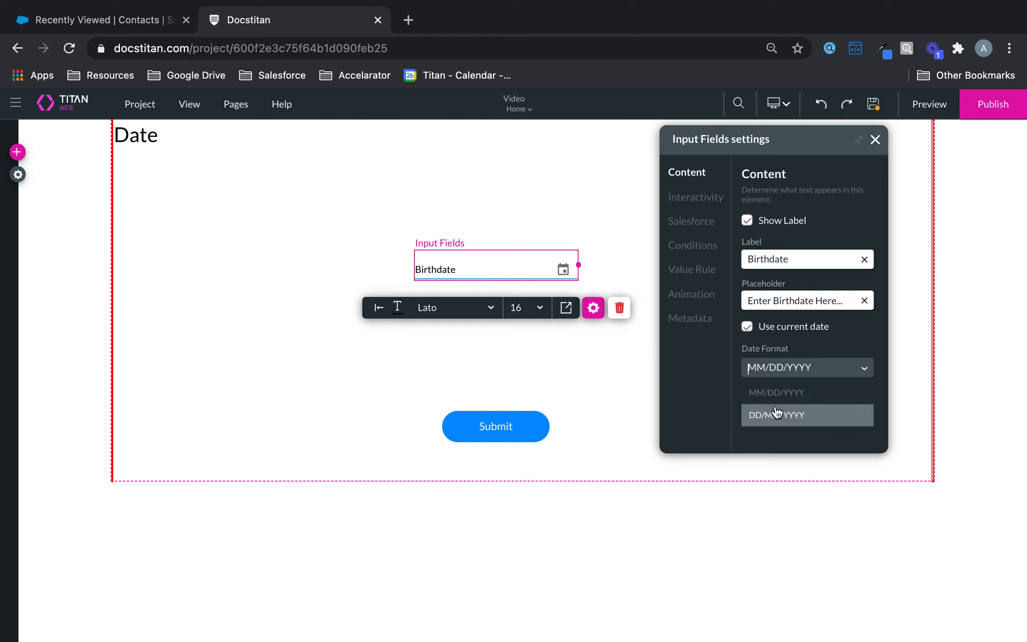
left_click(776, 413)
left_click(783, 372)
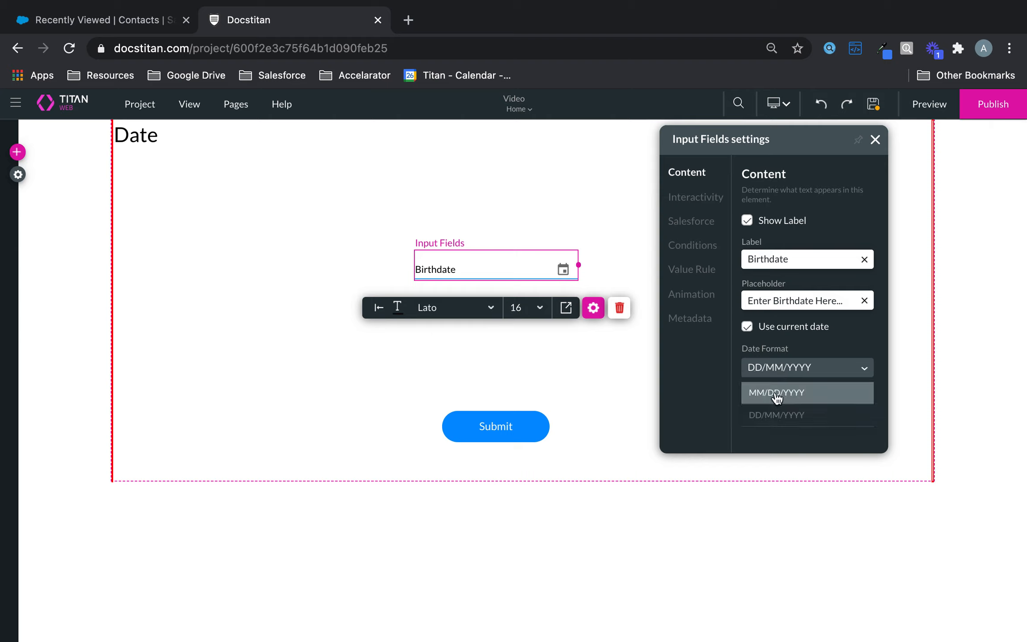
left_click(750, 328)
left_click(750, 329)
Step: Try 2 December 2020 as the Birthdate field's default value and clear it again
left_click(782, 363)
left_click(859, 366)
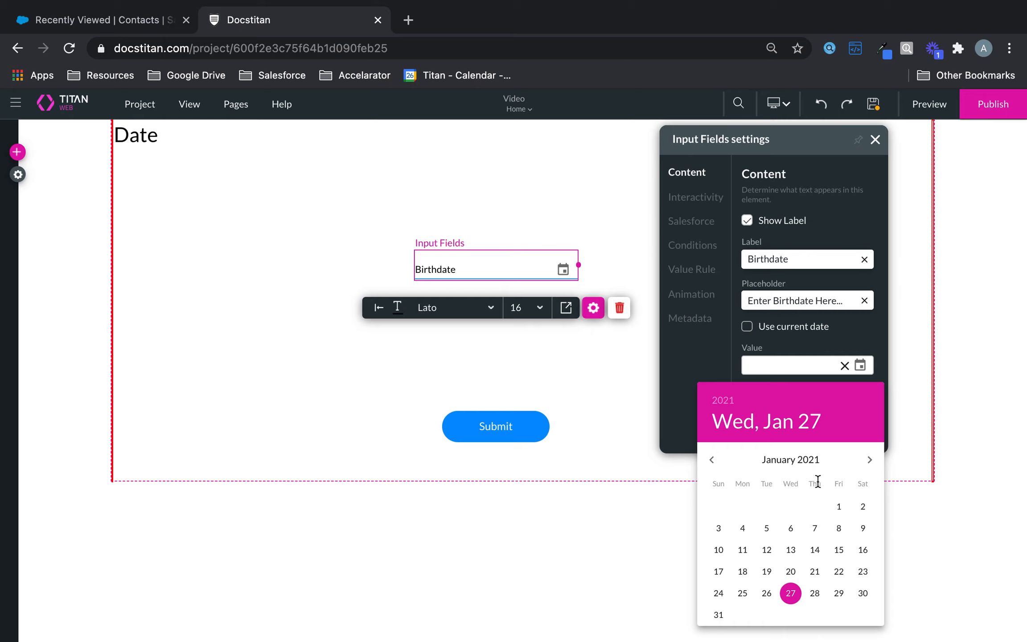
left_click(712, 460)
left_click(790, 509)
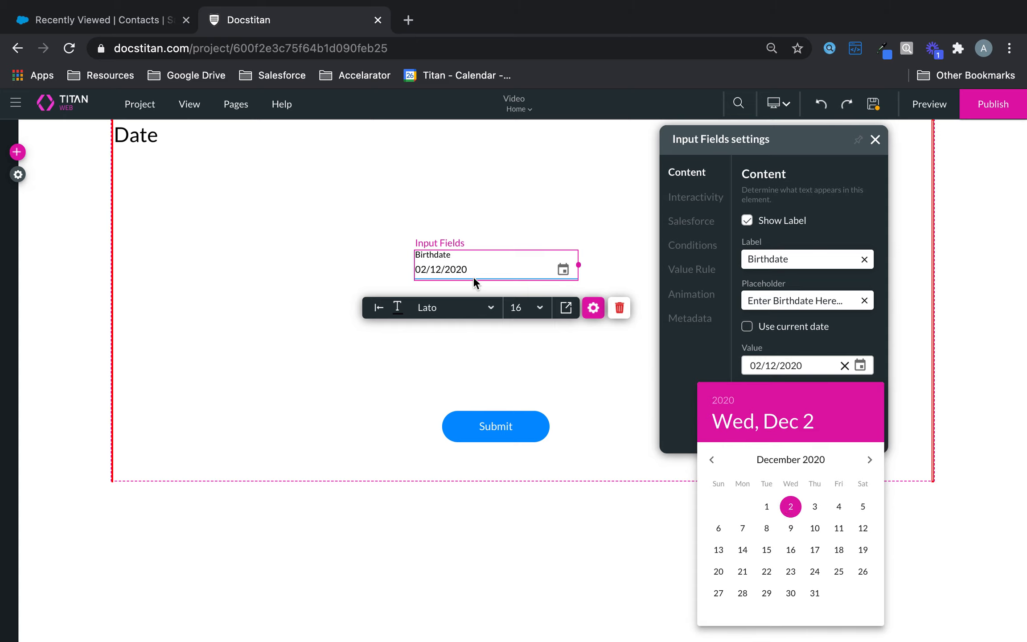
left_click(843, 364)
left_click(844, 366)
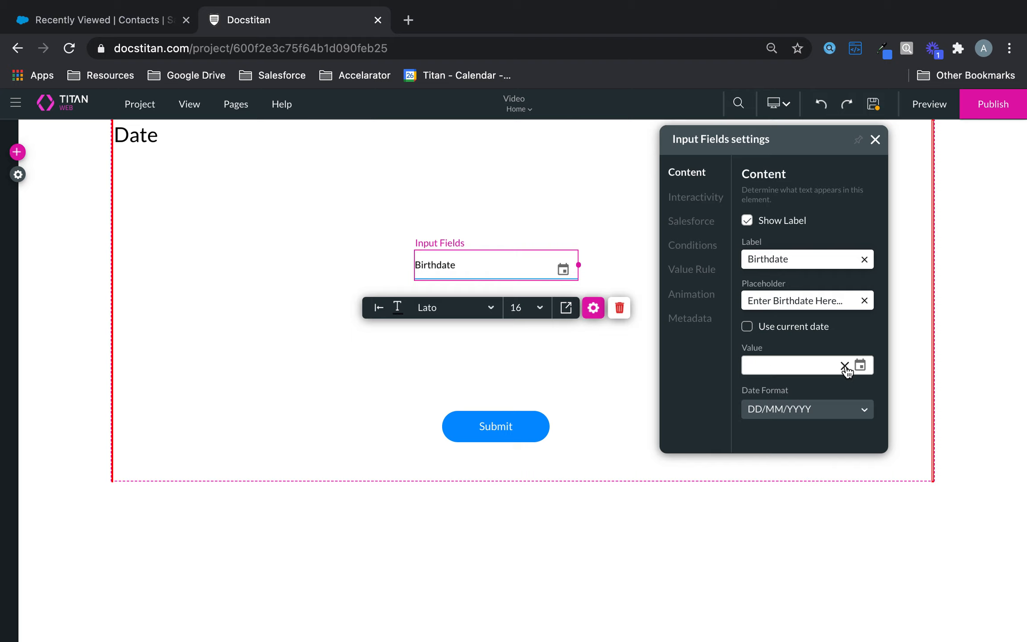
Step: Make the Birthdate field mandatory in its interactivity settings, leaving the prefix option off
left_click(812, 405)
left_click(840, 212)
left_click(697, 202)
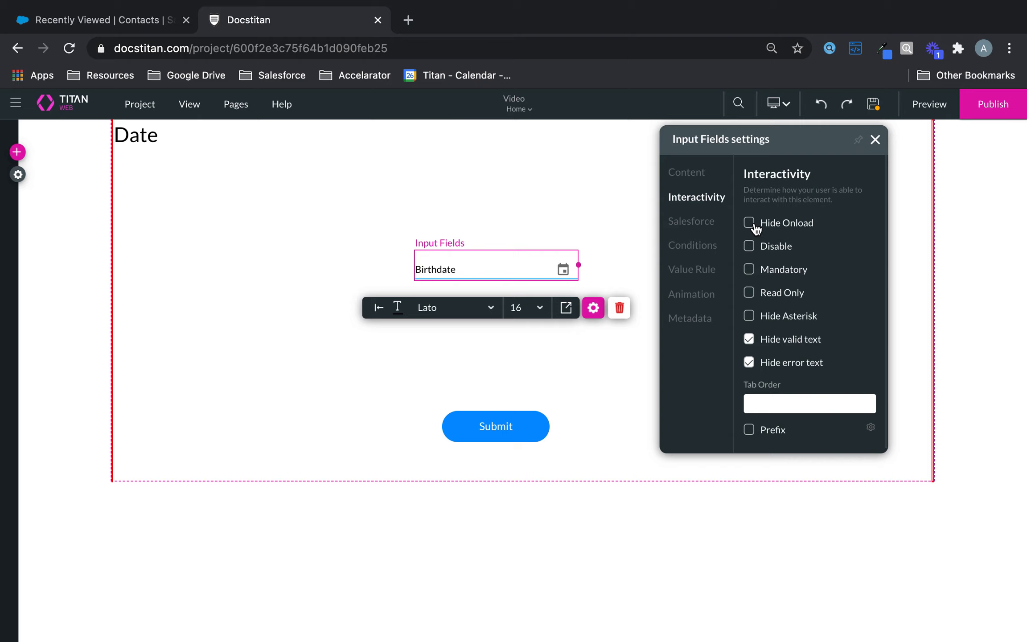
left_click(751, 270)
scroll(792, 360, "down", 1)
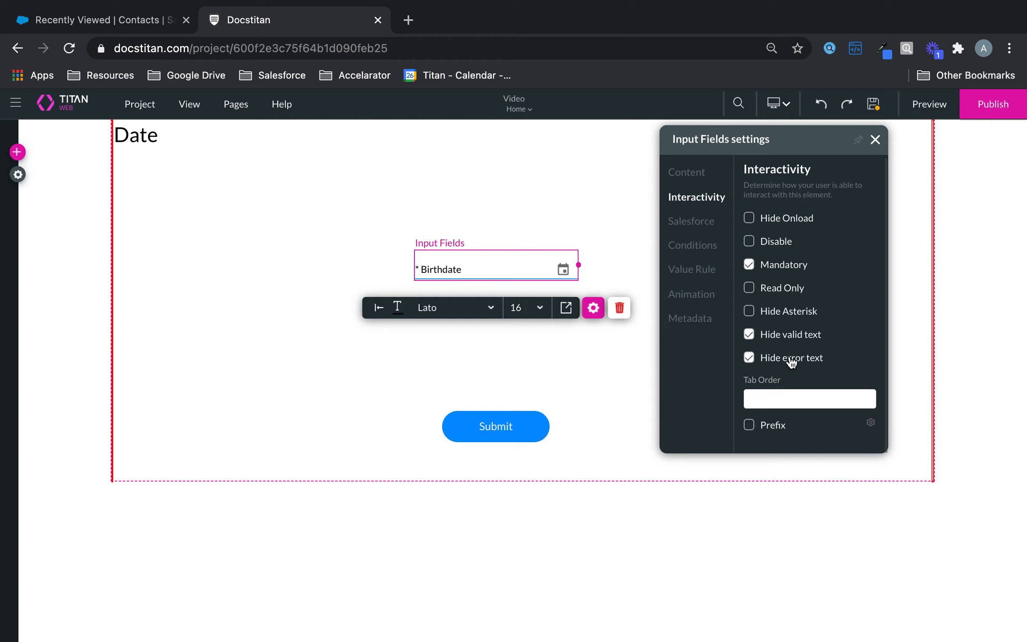
left_click(749, 426)
left_click(749, 426)
Step: Set the Birthdate field's metadata tag to "Birthdate" and close its settings
left_click(691, 227)
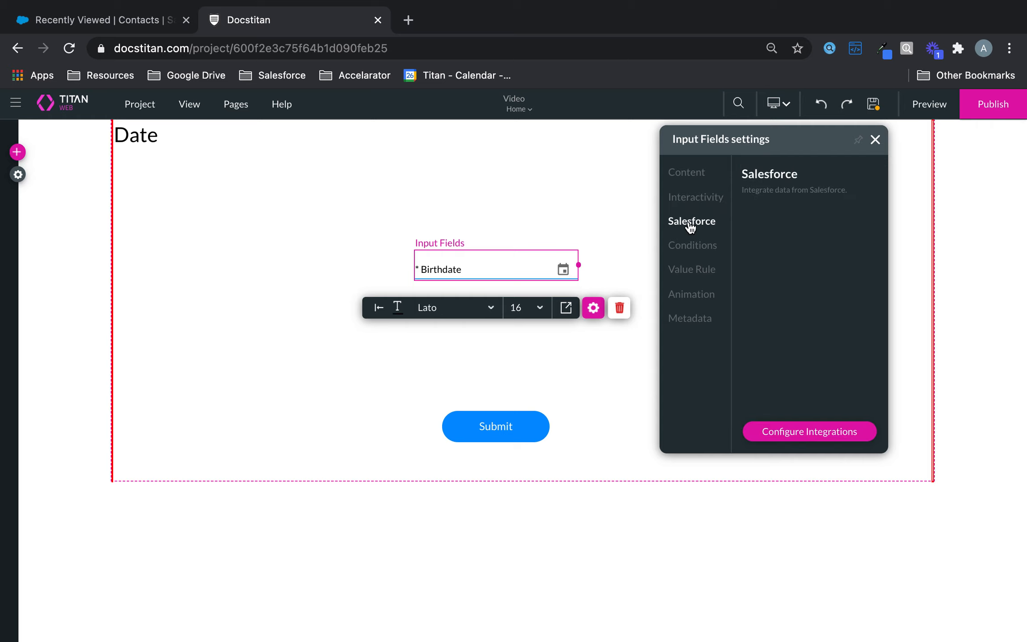
left_click(689, 247)
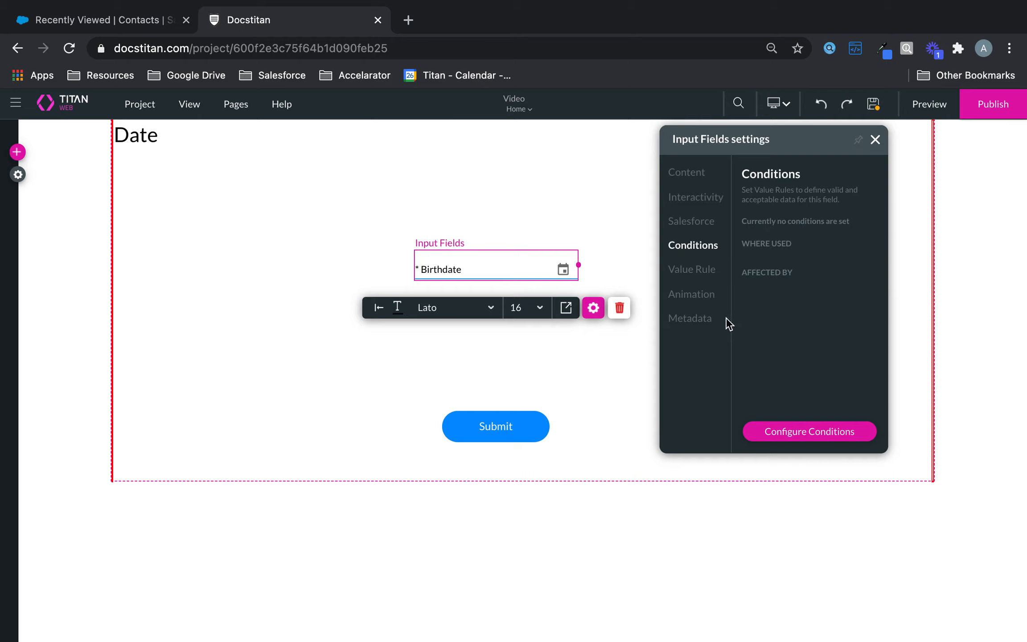
left_click(708, 273)
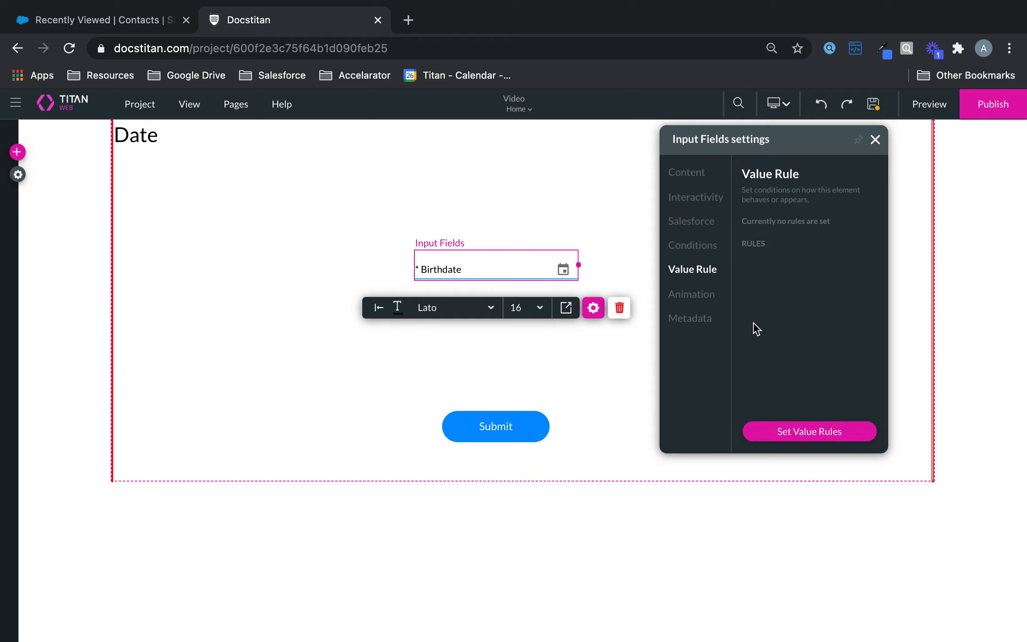
left_click(697, 294)
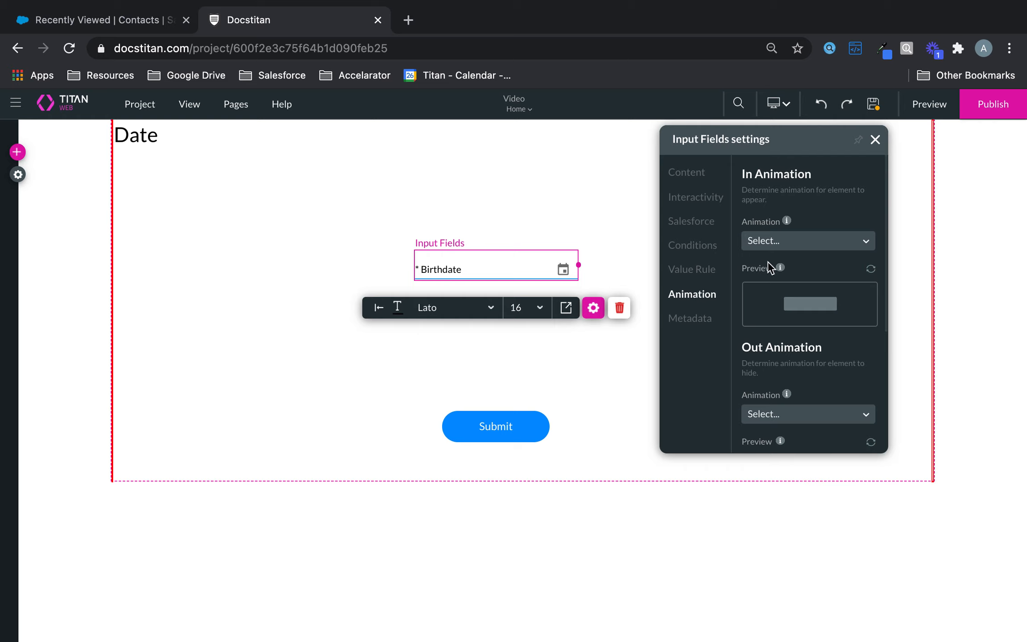
left_click(695, 319)
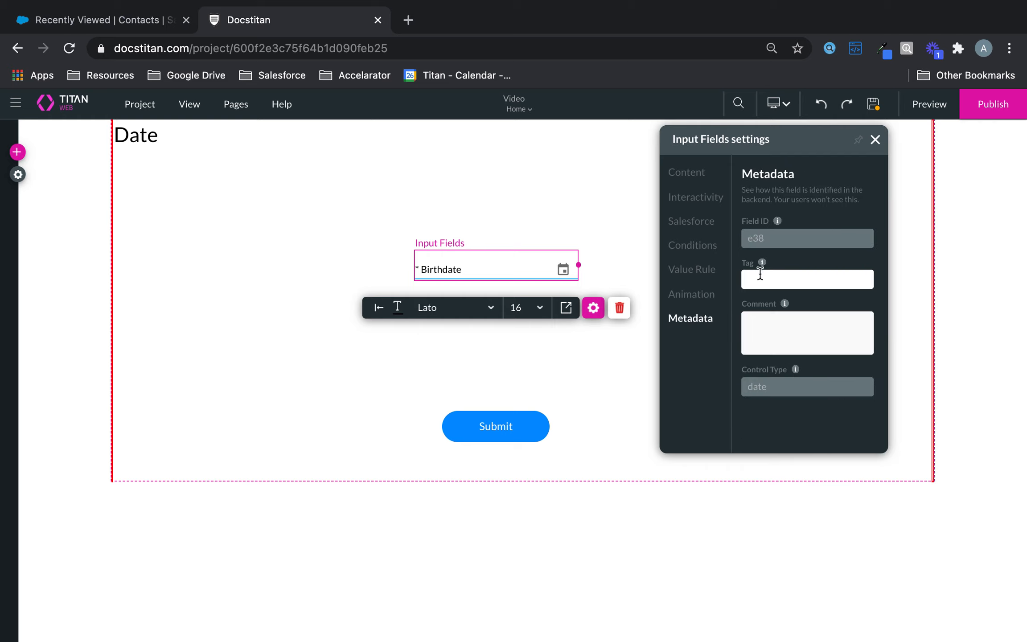
type("Birthdate")
left_click(875, 140)
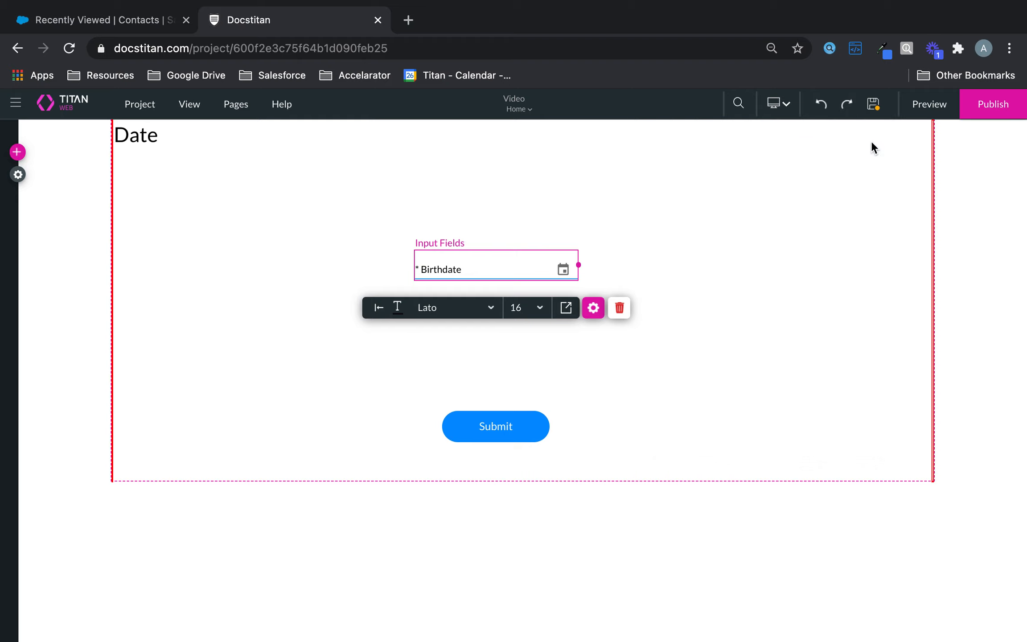
Step: Place two text input fields above the Birthdate field, moving the date field down and the Submit button up to suit
left_click_drag(498, 249, 509, 290)
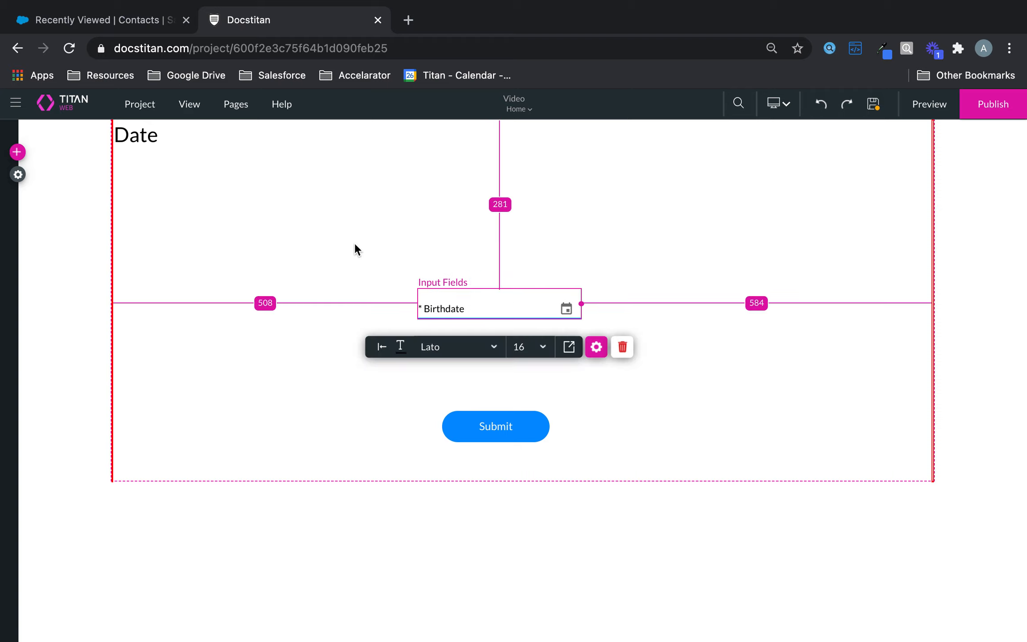
left_click(17, 152)
left_click(22, 219)
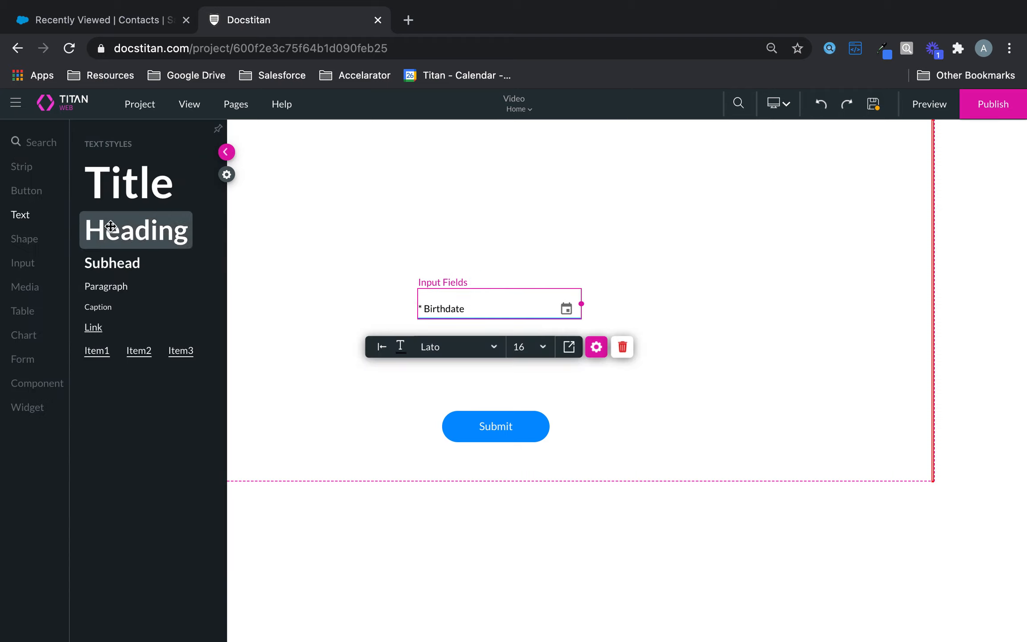
left_click(35, 267)
left_click_drag(151, 200, 533, 253)
mouse_move(533, 190)
left_mouse_down()
mouse_move(507, 184)
mouse_move(535, 198)
mouse_move(525, 196)
left_mouse_up()
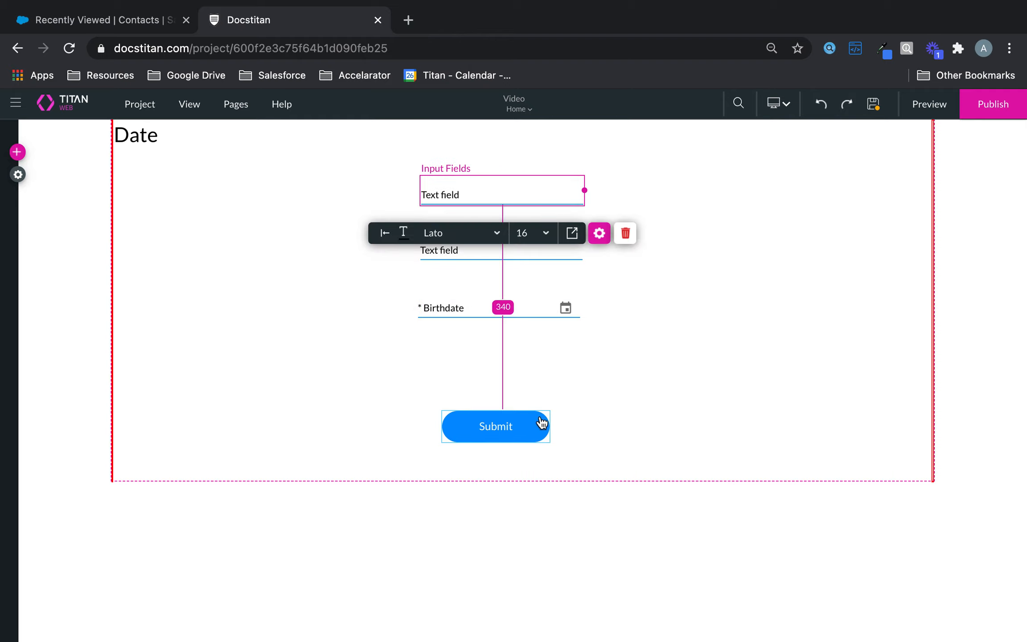
left_click_drag(540, 422, 541, 367)
Step: Set both the label and the metadata tag of the upper text field to "FIrst Name"
left_click(552, 205)
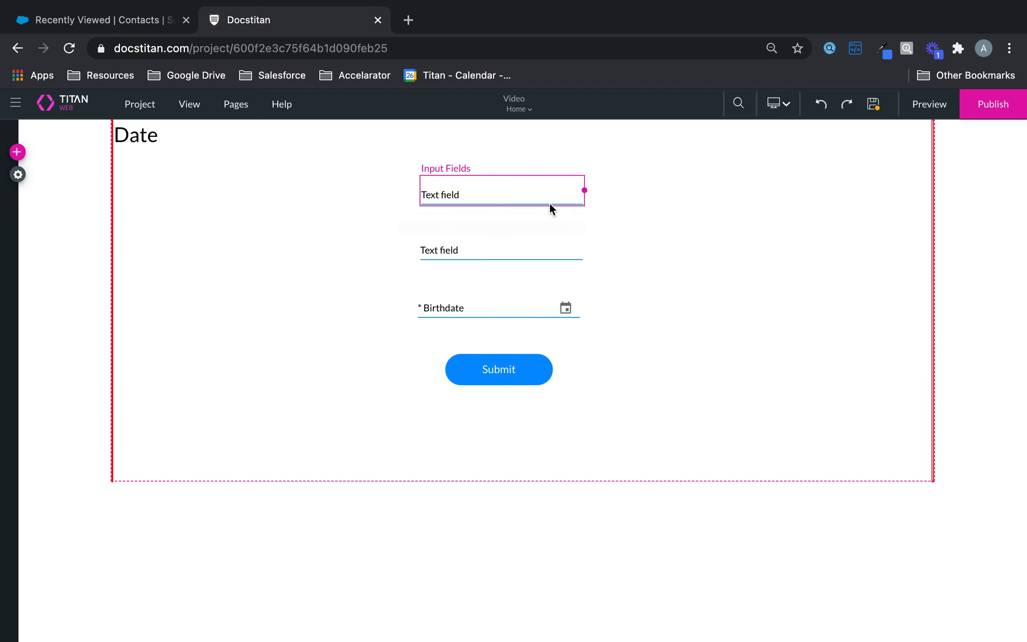
left_click(599, 233)
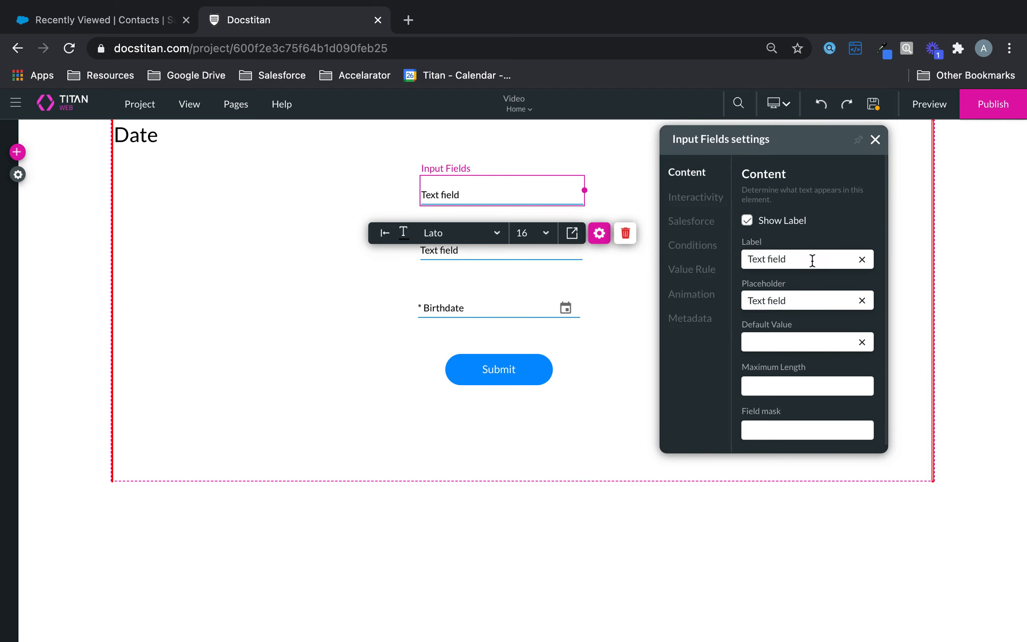
left_click_drag(812, 259, 705, 259)
type("FIrst Name")
key("ctrl+a")
key("ctrl+c")
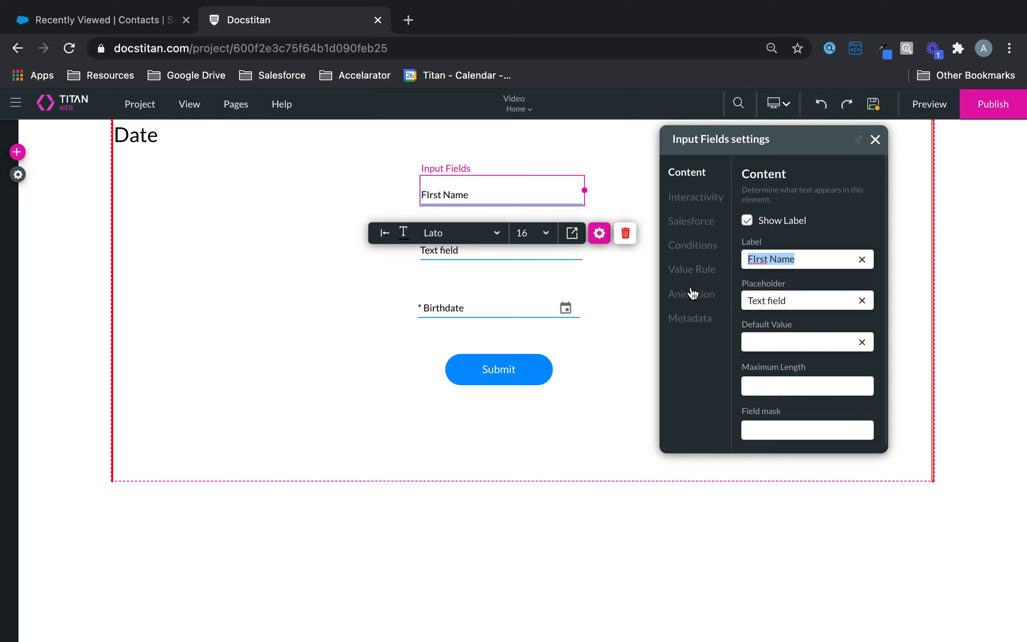
left_click(689, 317)
left_click(765, 277)
key("ctrl+v")
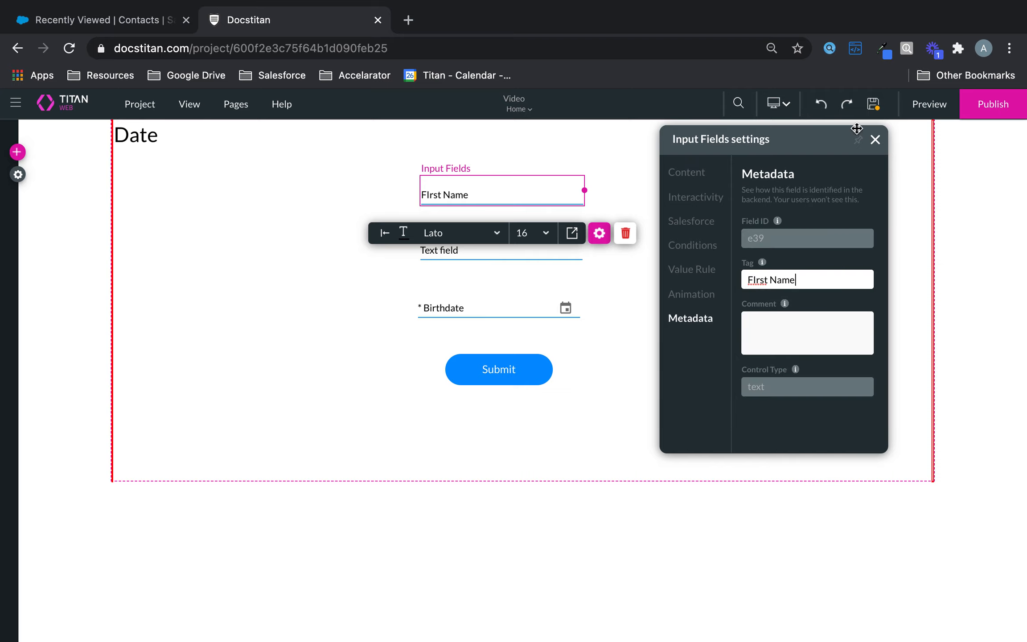
left_click(875, 140)
Step: Set the second text field's label and metadata tag to "Last Name" and save the project
left_click(507, 279)
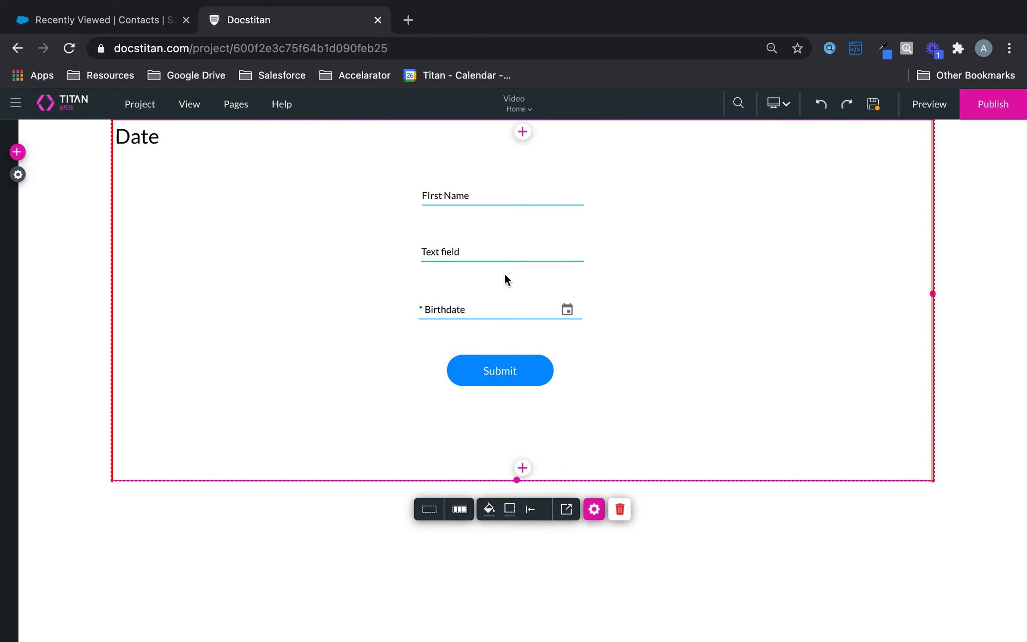
left_click(472, 252)
left_click(599, 289)
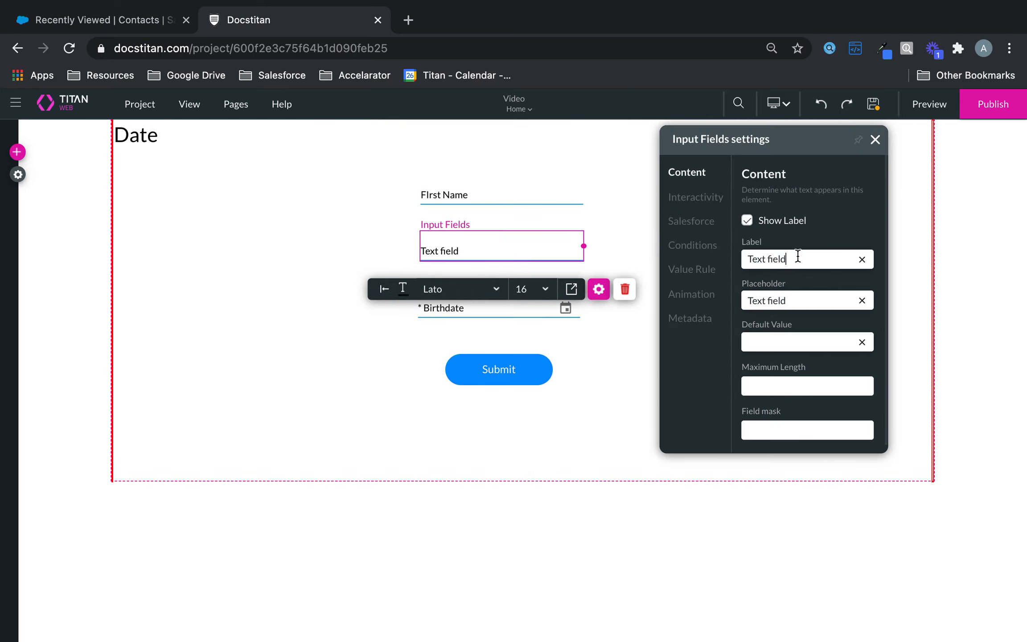
left_click_drag(796, 259, 688, 259)
type("Last Name")
key("super+a")
key("super+c")
left_click(707, 321)
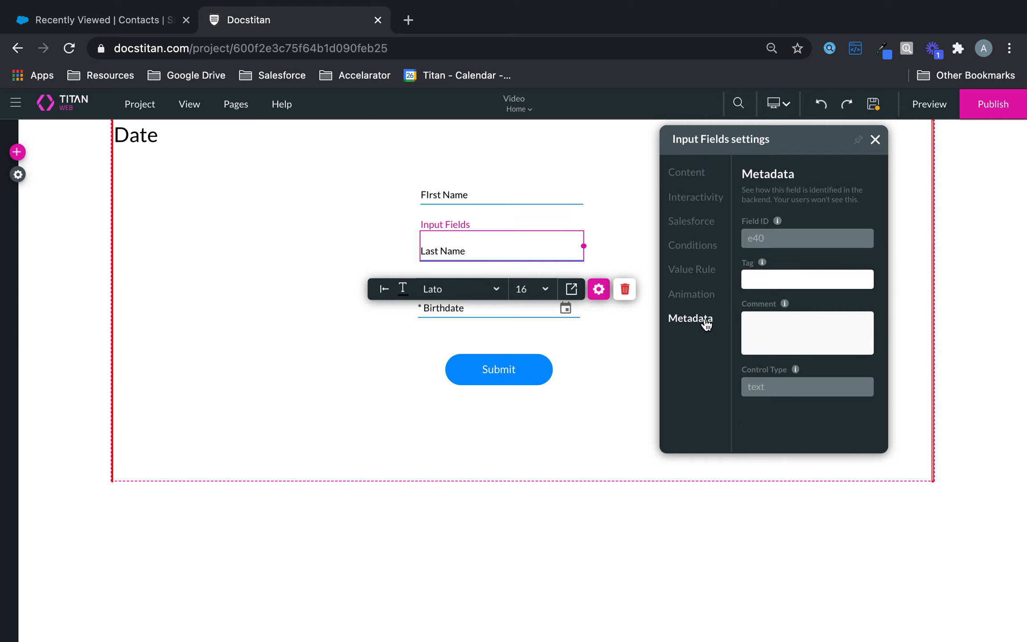
key("super+v")
left_click(877, 142)
left_click(874, 105)
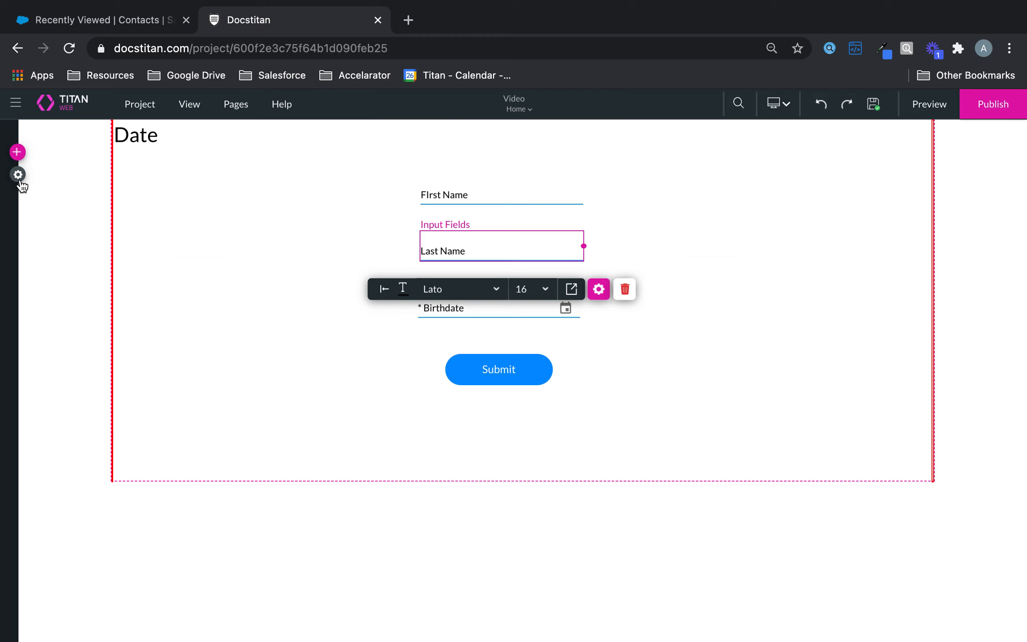
Step: Delete the existing Contact push integration from the project's Salesforce integration settings
left_click(17, 174)
left_click(28, 281)
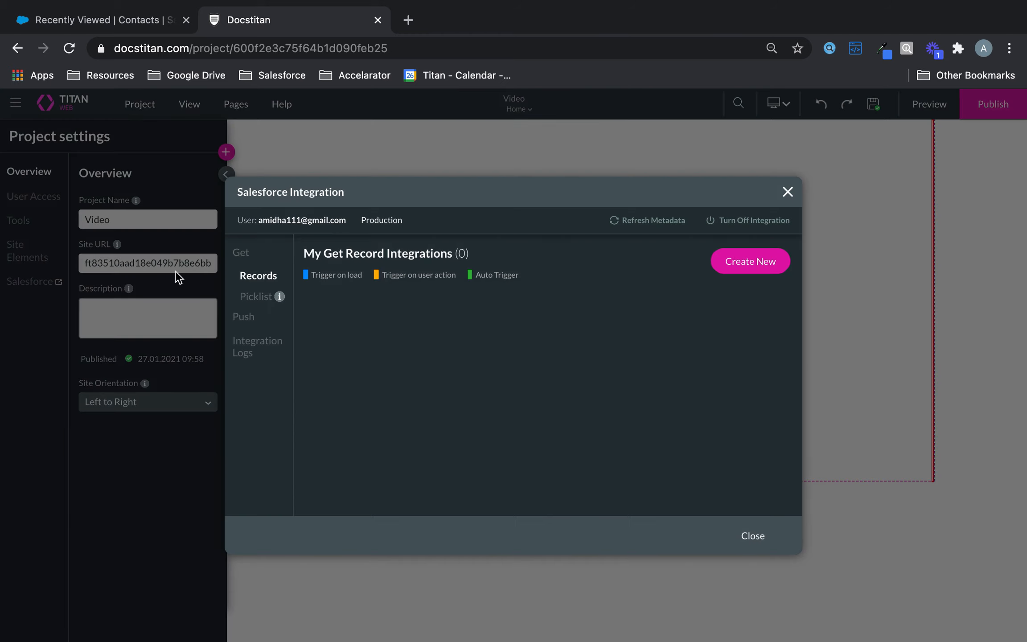
left_click(245, 318)
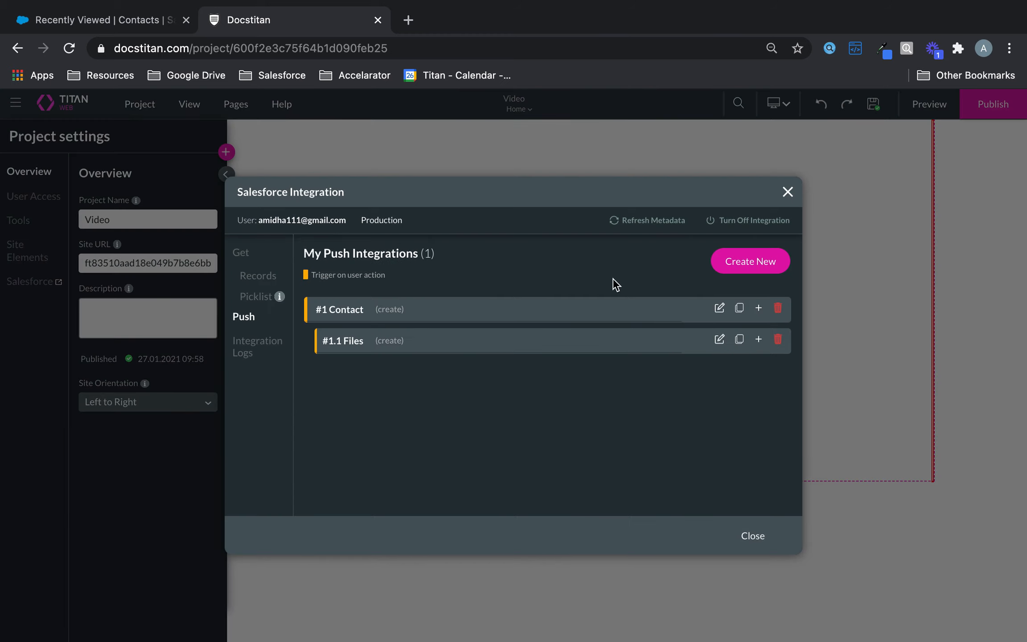
left_click(778, 308)
Step: Create a new Salesforce push integration that targets the Contact object
left_click(769, 265)
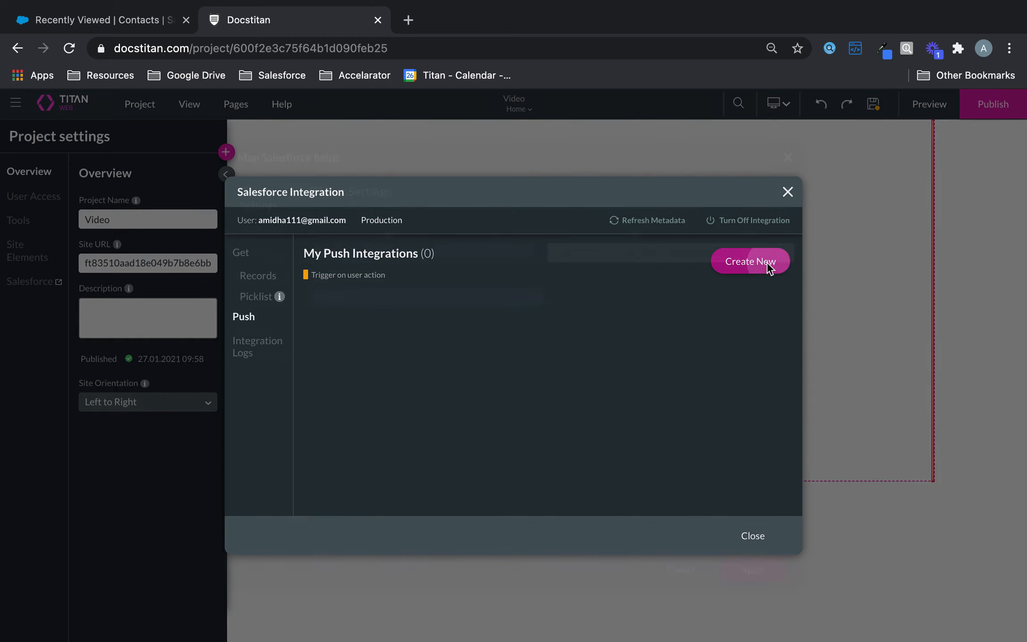
left_click(435, 252)
type("cont")
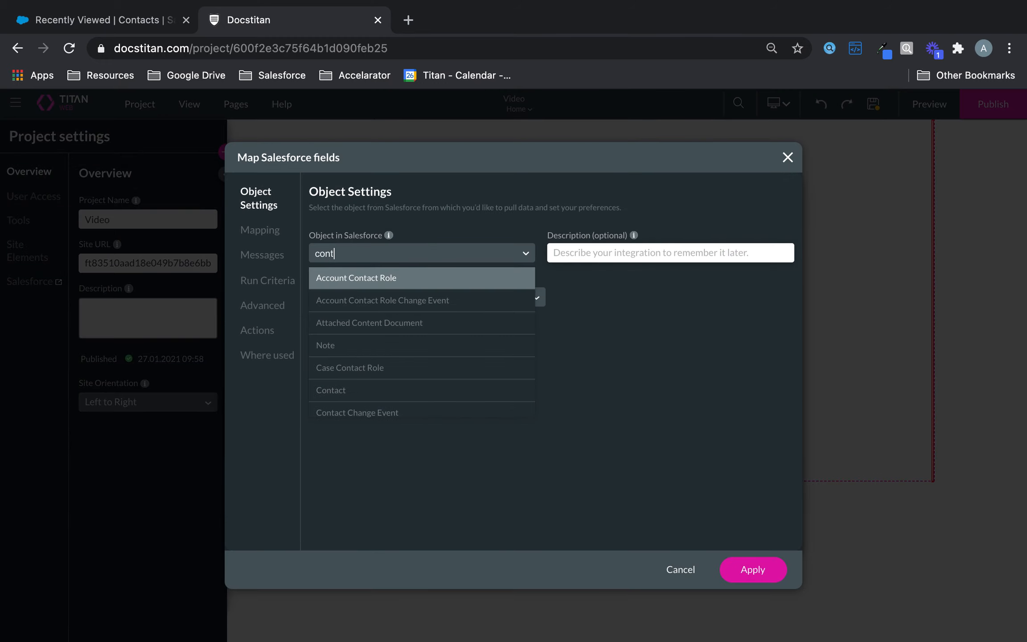
left_click(349, 389)
Step: Map the Salesforce Last Name and First Name fields to the form's matching text elements
left_click(269, 236)
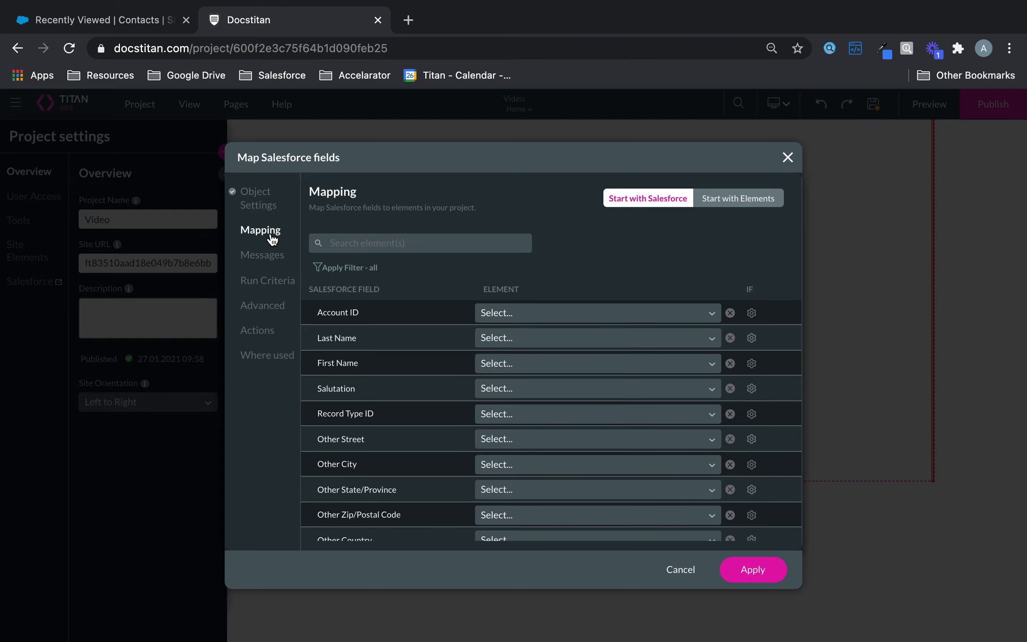
left_click(528, 335)
type("las")
left_click(552, 370)
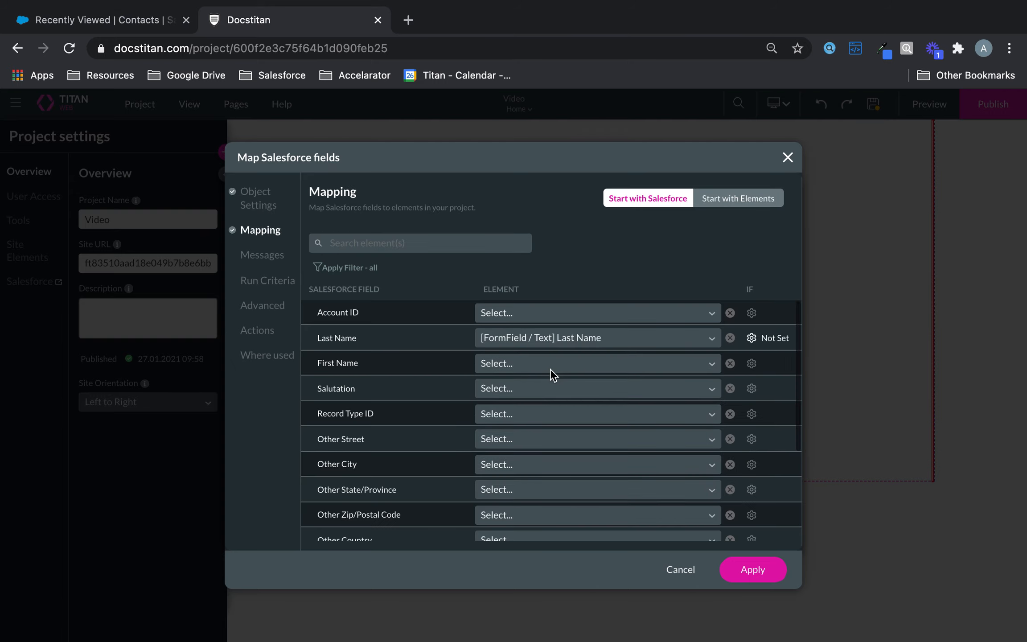
left_click(551, 363)
type("fir")
left_click(540, 394)
Step: Map the Salesforce Birthdate field to the form's Birthdate date element, then apply the integration and save the project
left_click(380, 246)
type("bir")
left_click(524, 322)
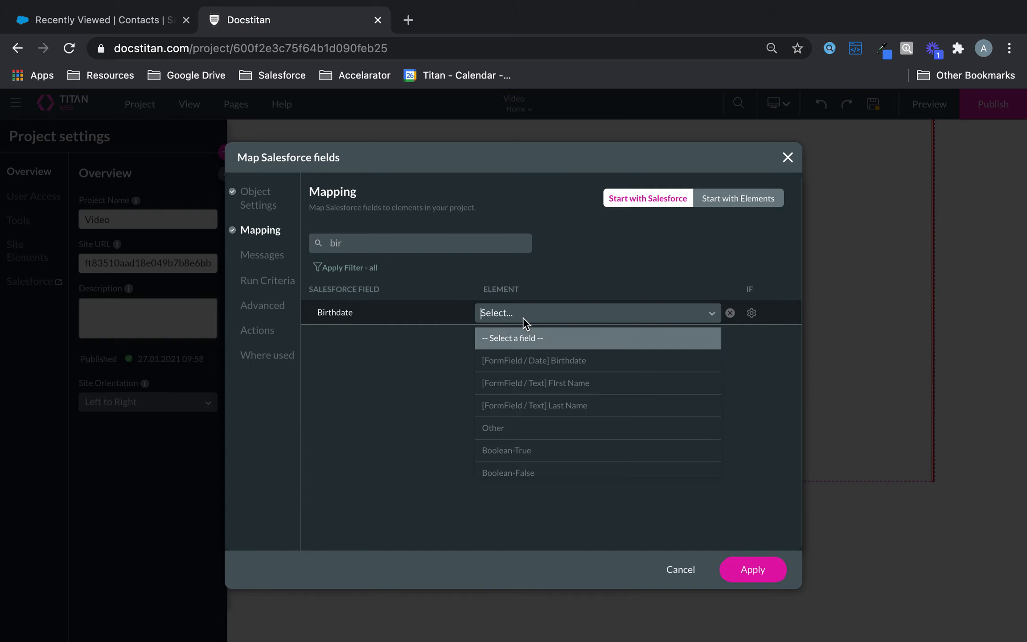
left_click(573, 369)
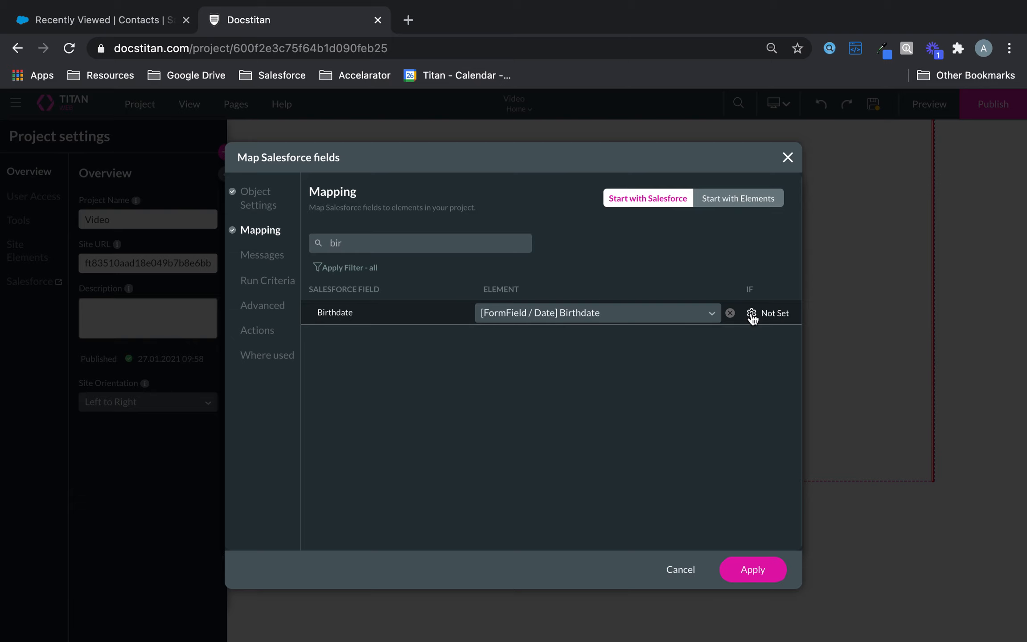
left_click(731, 570)
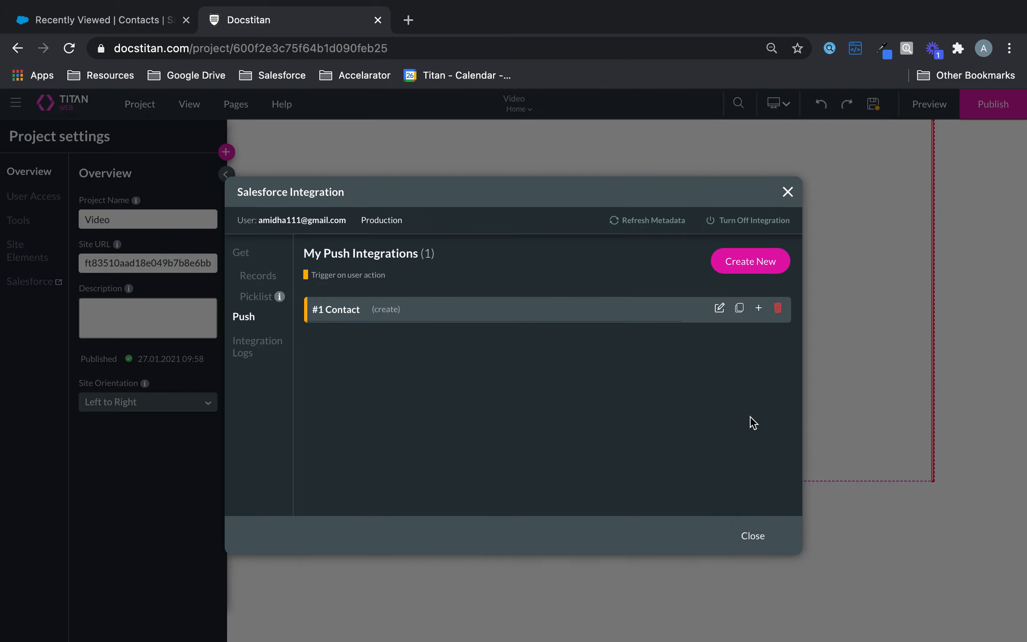
left_click(761, 539)
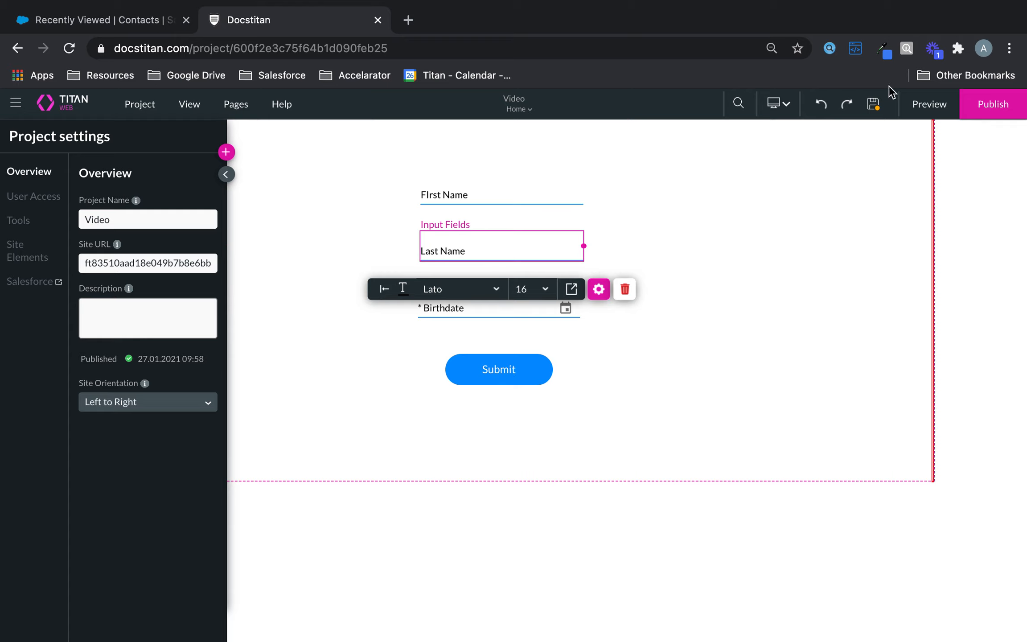
left_click(873, 107)
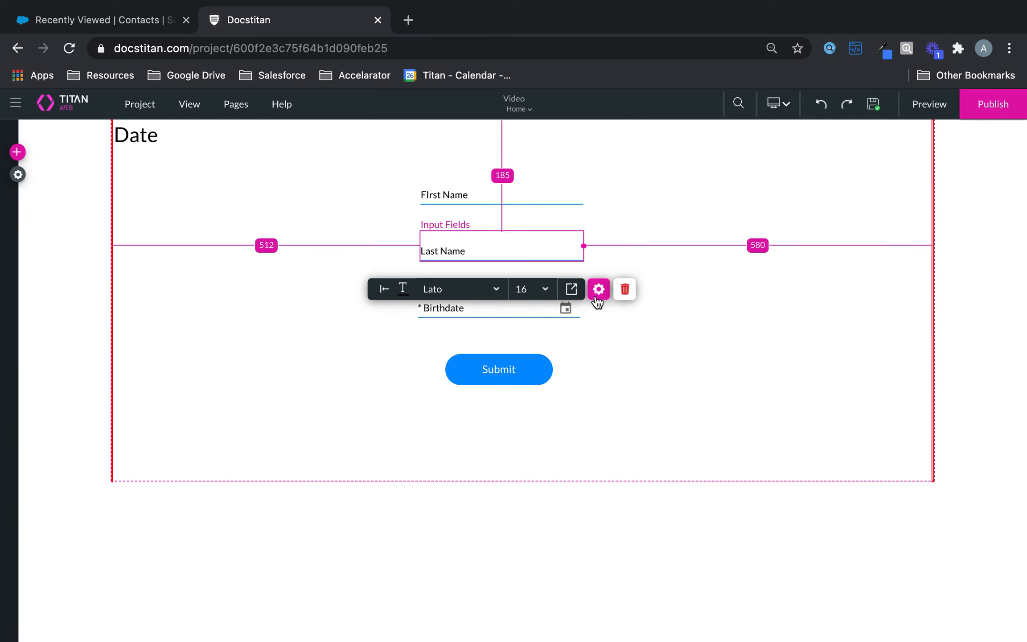
Step: Check the available date formats in the Birthdate field's settings without changing the selection
left_click(553, 310)
left_click(597, 347)
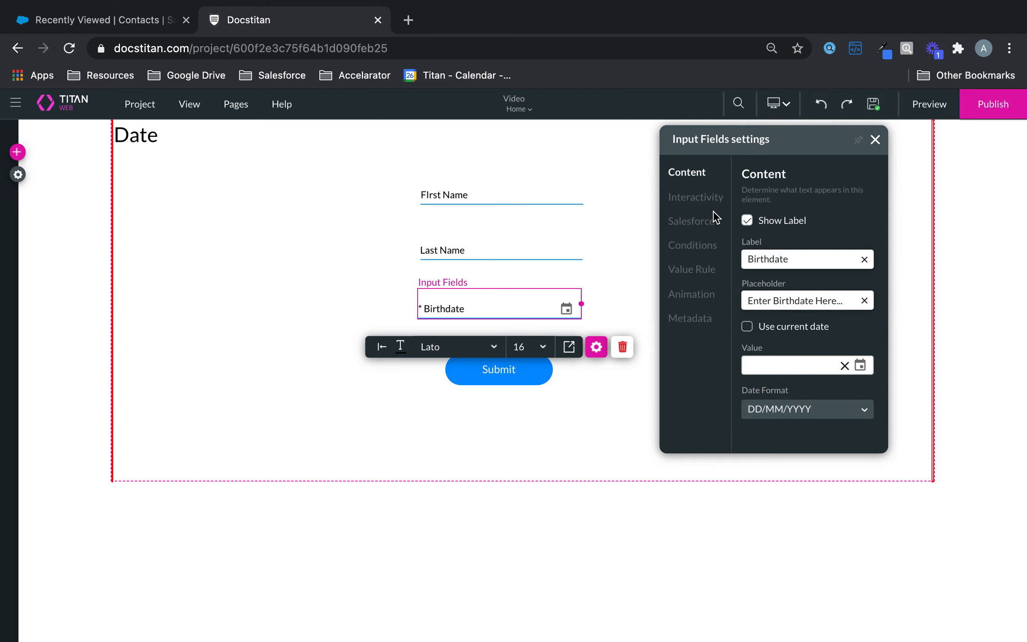
left_click(780, 410)
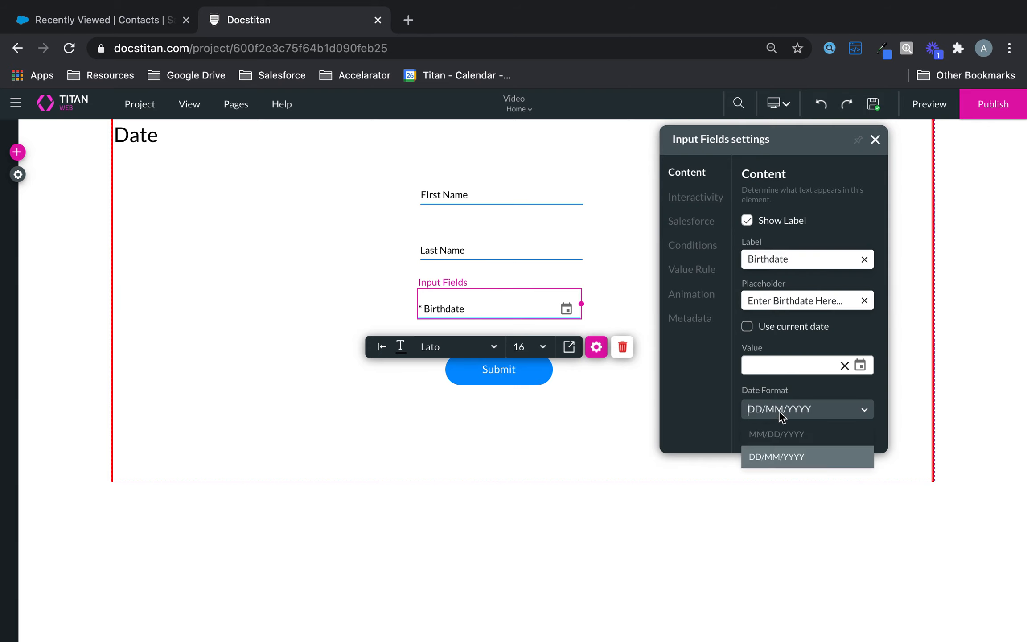
left_click(875, 139)
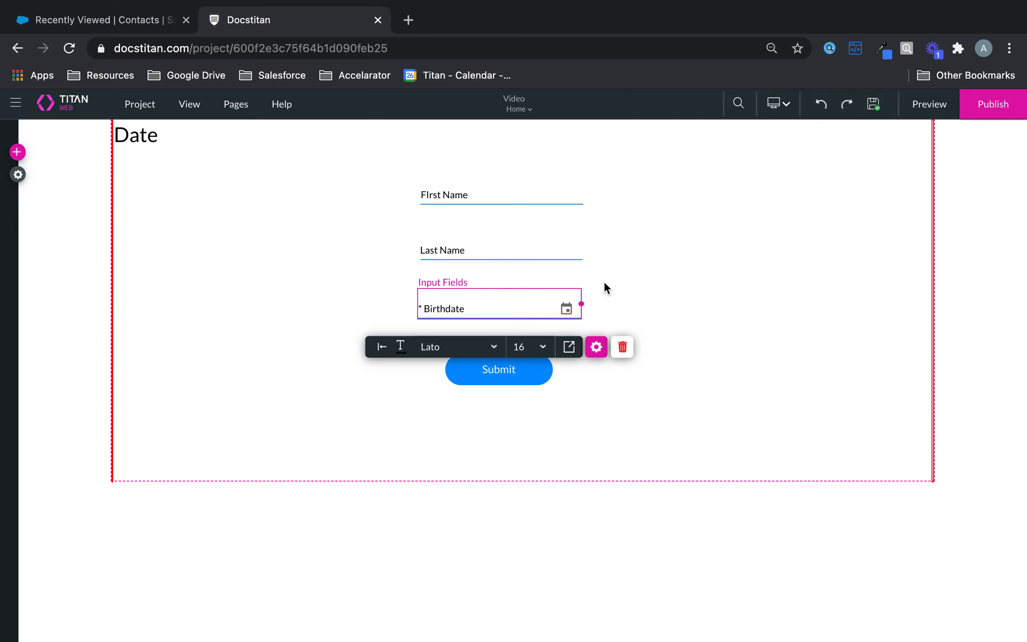
Step: Configure the Submit button's on-click action to run the "#1 Contact (create)" Salesforce push and save the project
left_click(521, 382)
left_click(647, 414)
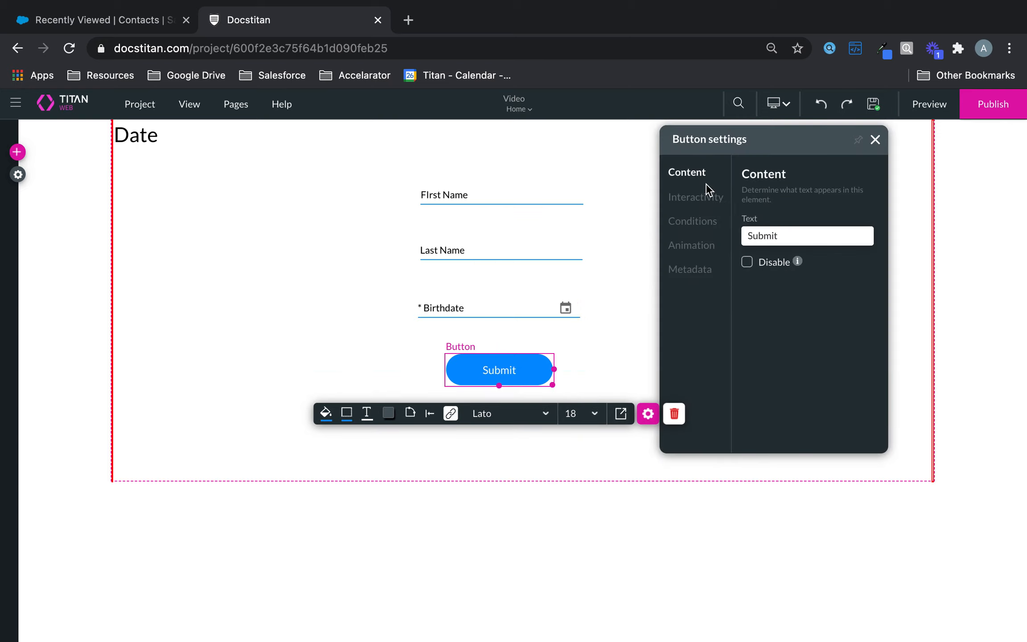
left_click(704, 199)
left_click(778, 435)
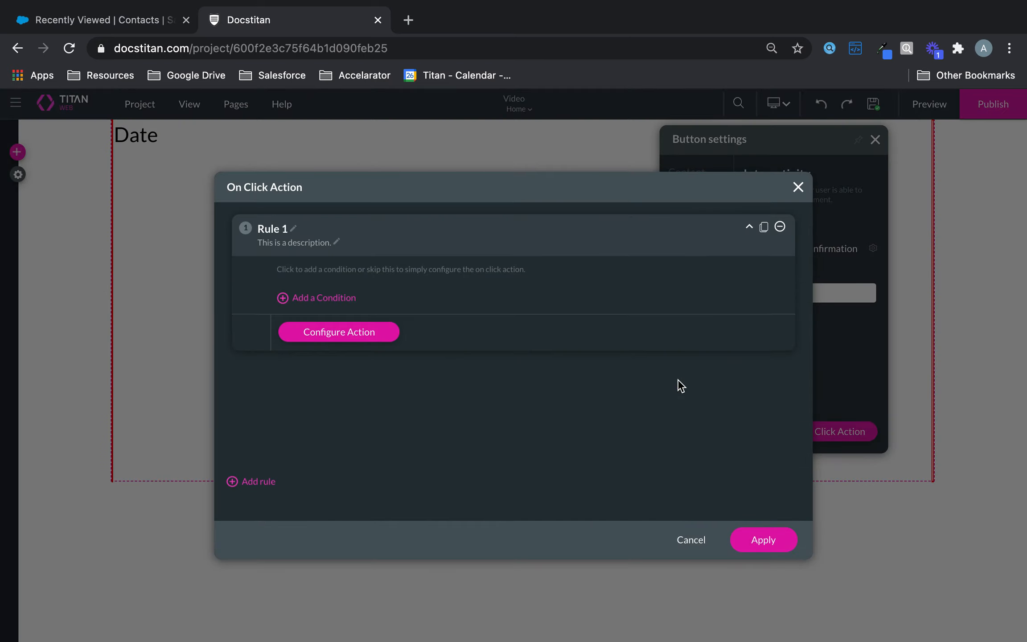
left_click(327, 331)
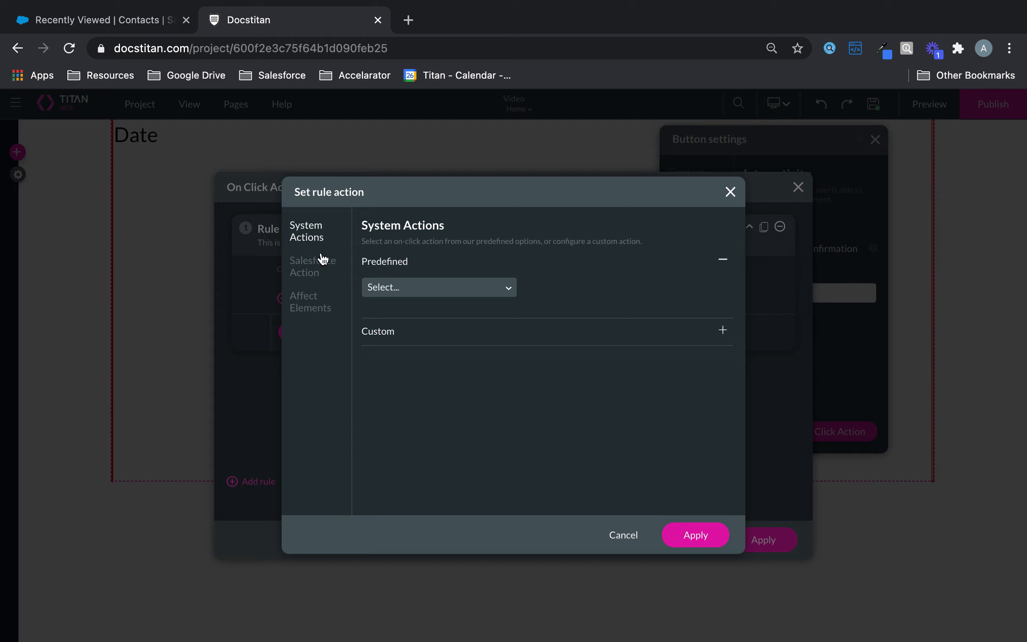
left_click(325, 269)
left_click(640, 295)
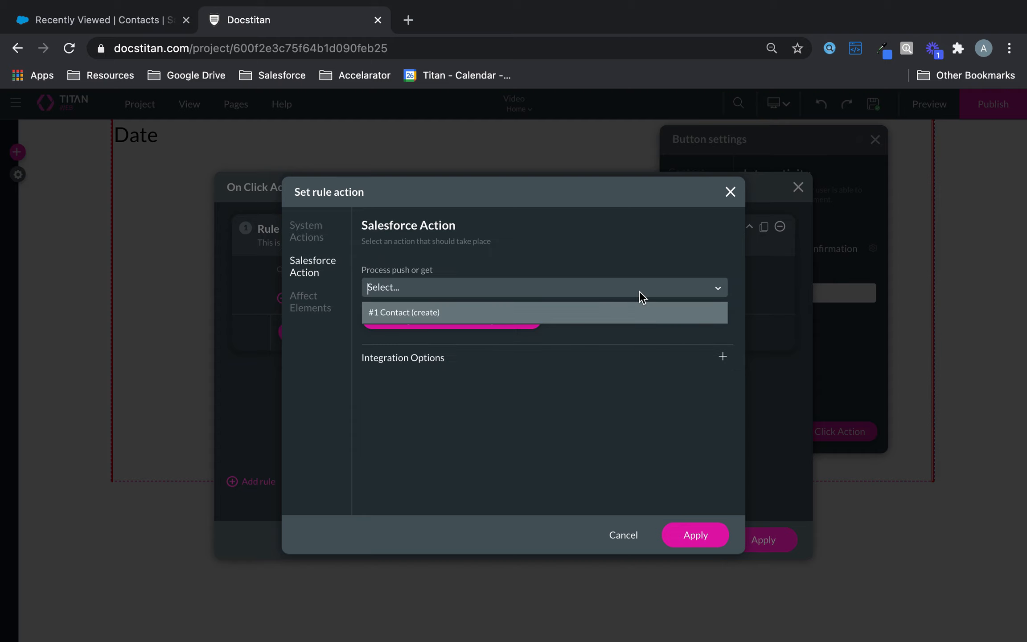
left_click(553, 311)
left_click(698, 533)
left_click(760, 539)
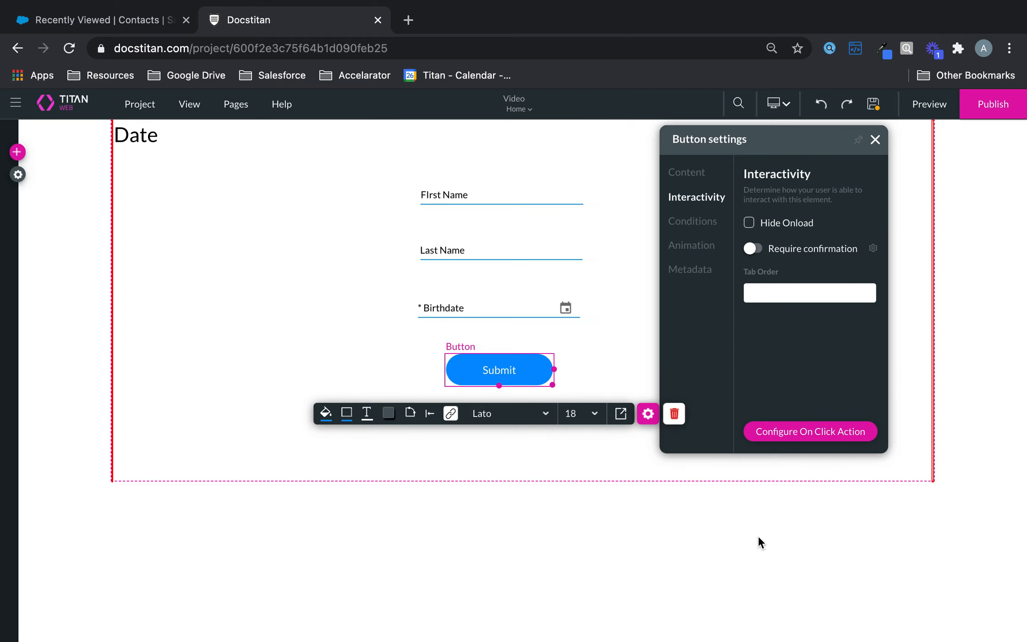
left_click(873, 103)
Step: Preview the form and fill in "Date" as the first name and "Contact" as the last name
left_click(918, 107)
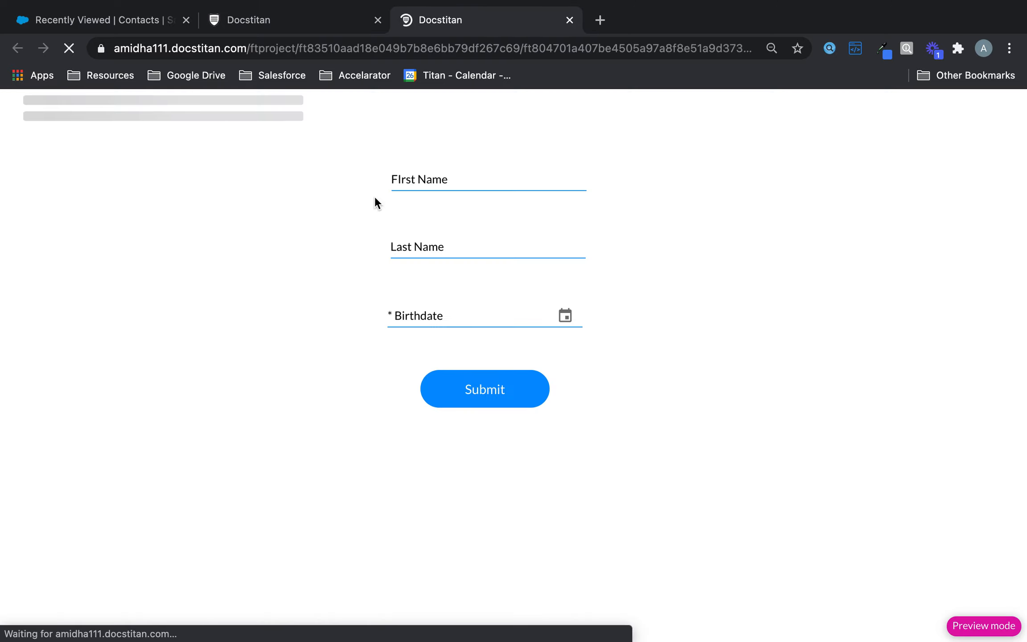
left_click(445, 179)
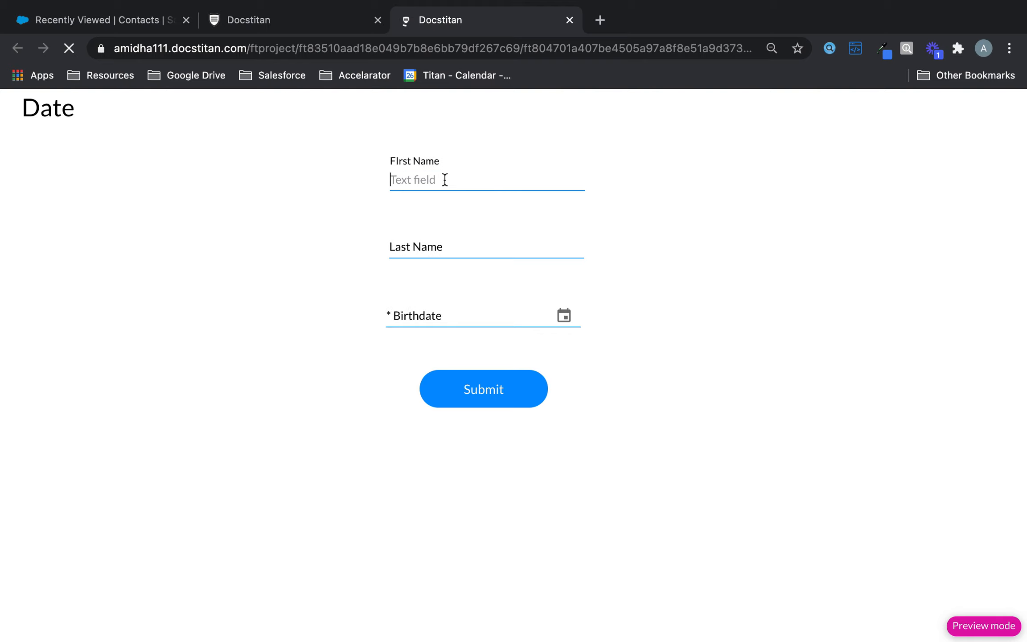
type("Date")
key("Tab")
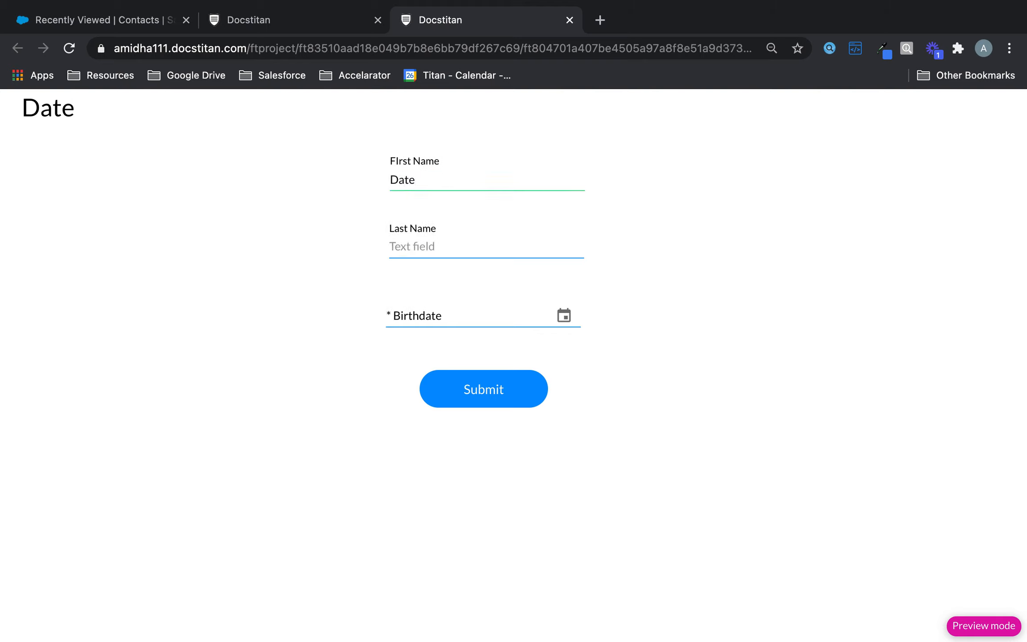
type("Contact")
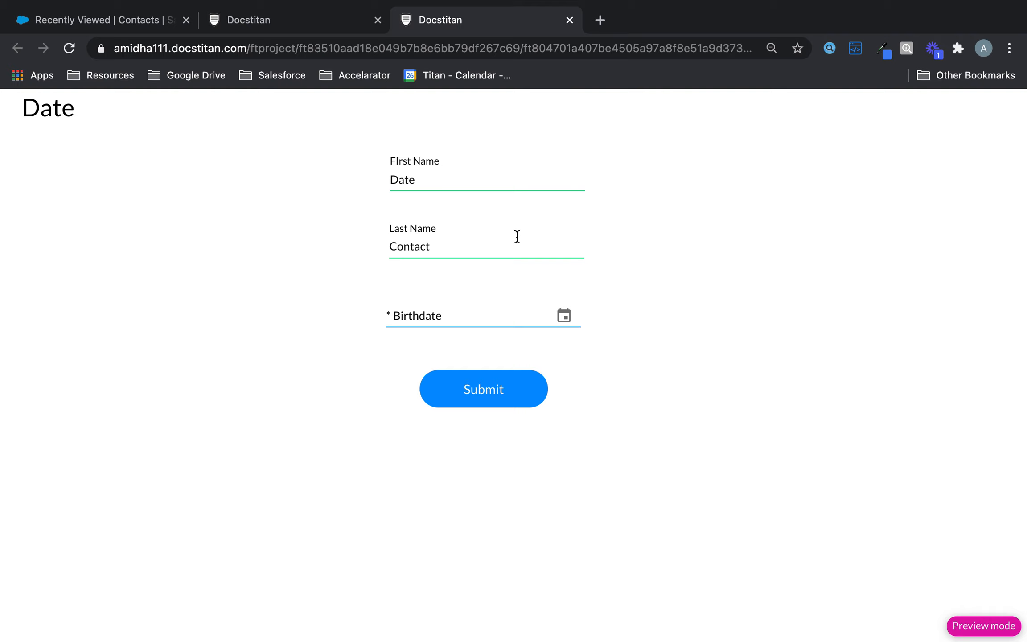
Step: Choose a birth year in the Birthdate field's calendar and advance the calendar by three months
left_click(563, 315)
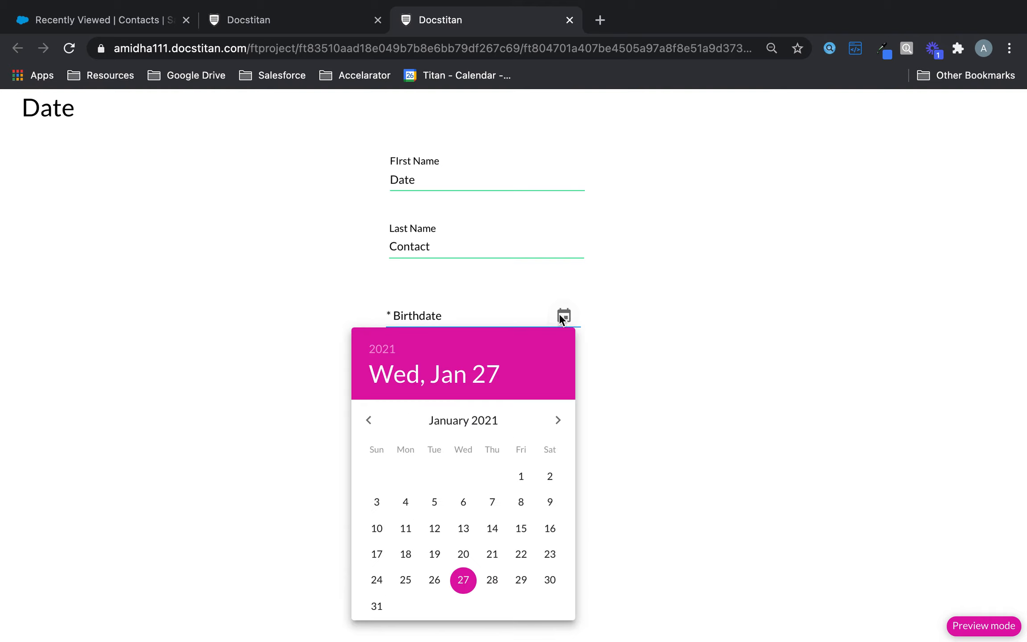
left_click(384, 350)
scroll(431, 507, "down", 15)
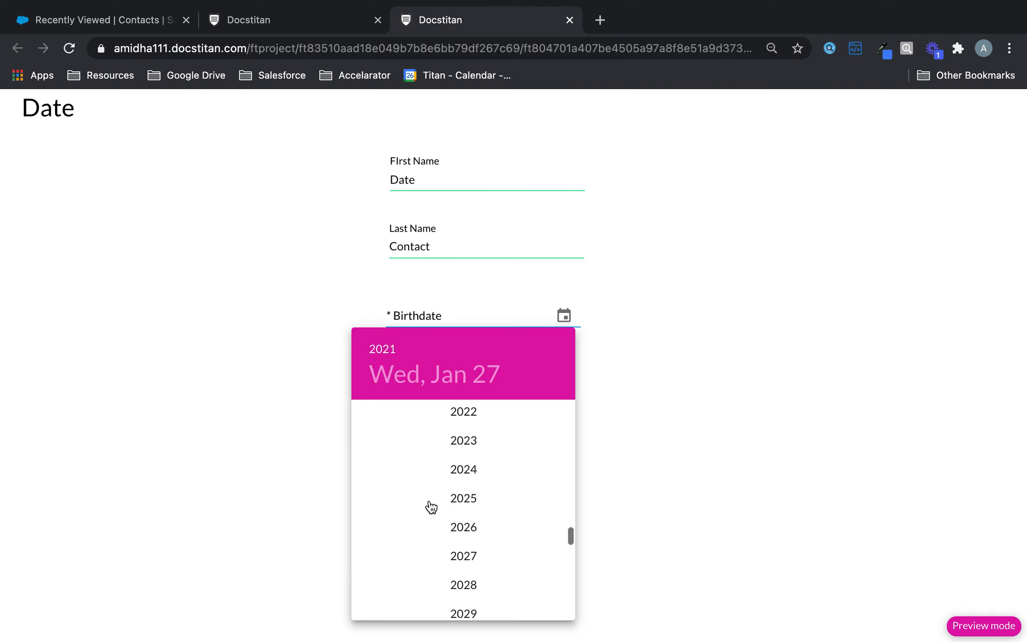
scroll(431, 507, "up", 20)
scroll(431, 507, "up", 20)
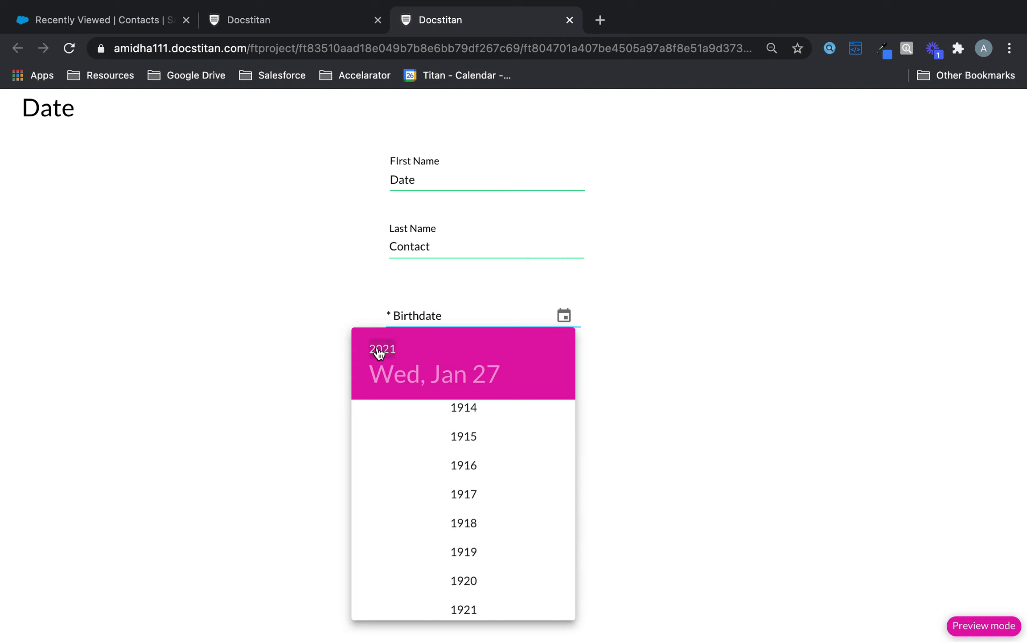
left_click(471, 467)
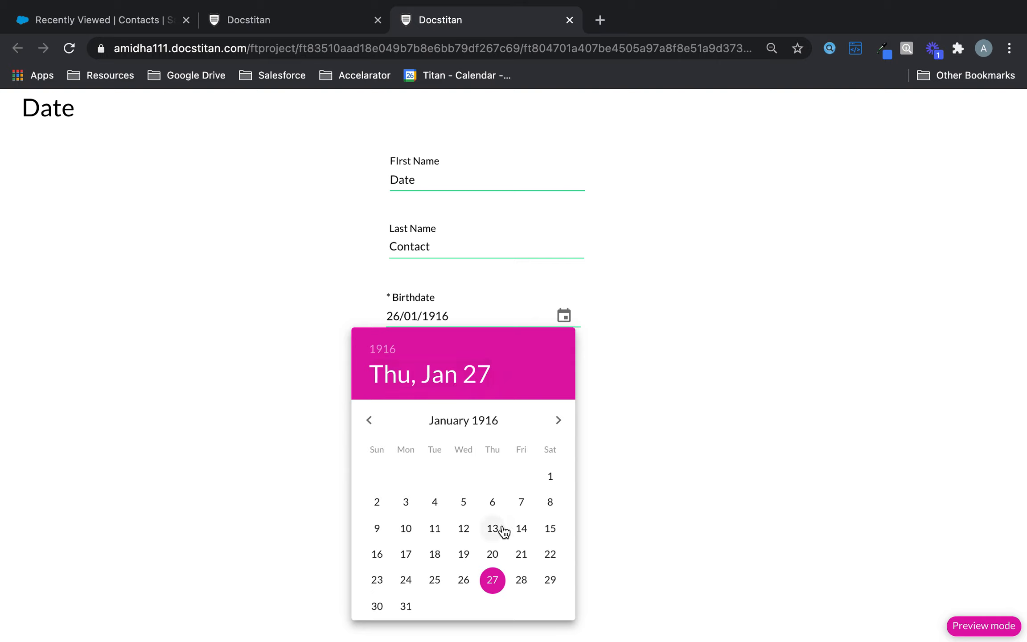
left_click(557, 420)
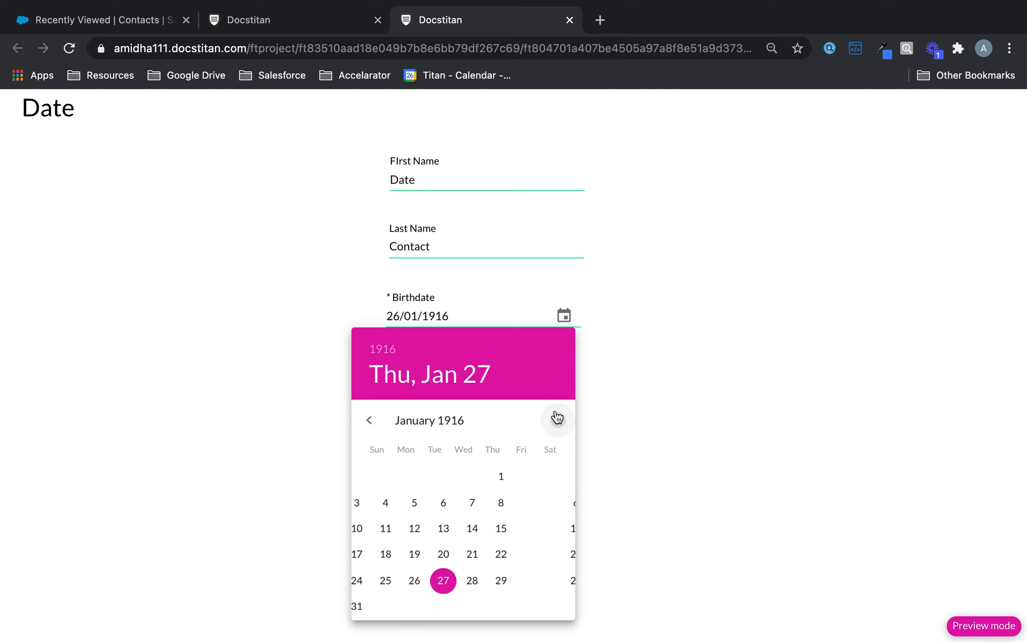
left_click(557, 420)
left_click(558, 419)
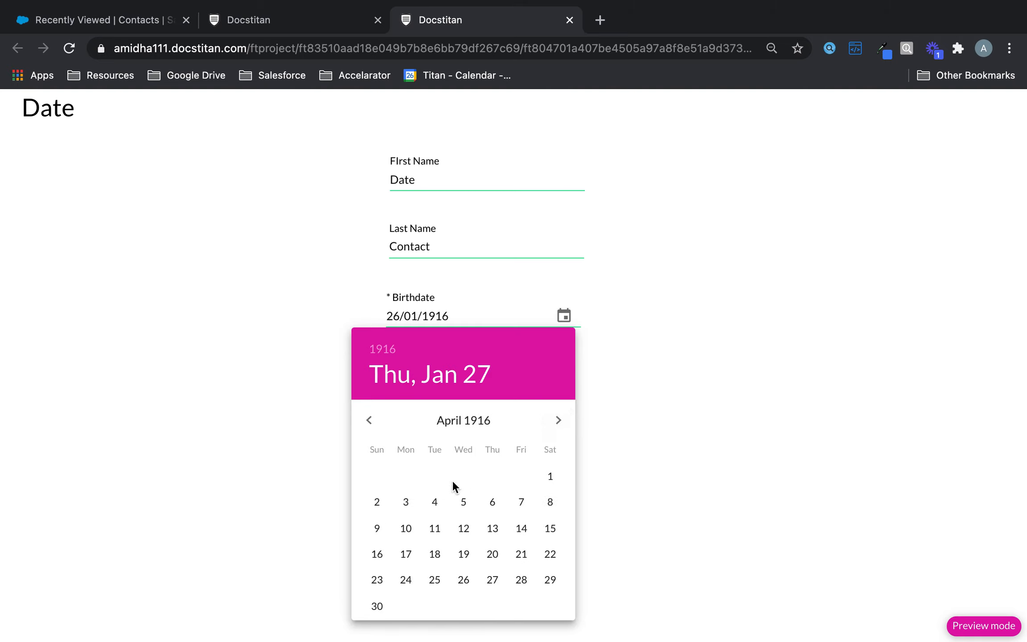
Step: Try three different days of the displayed month in the Birthdate calendar
left_click(377, 503)
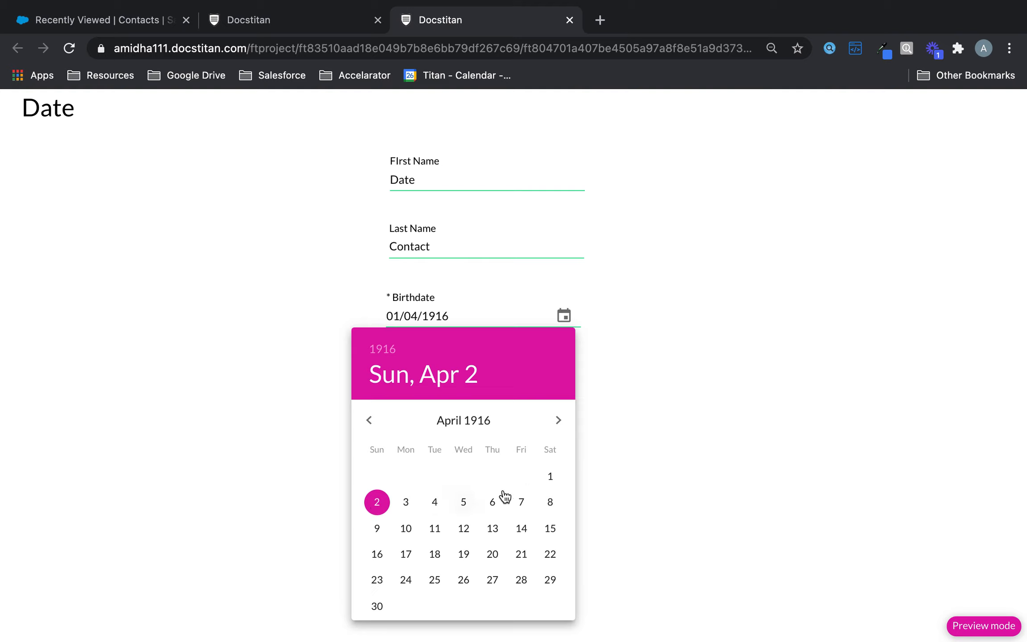
left_click(550, 478)
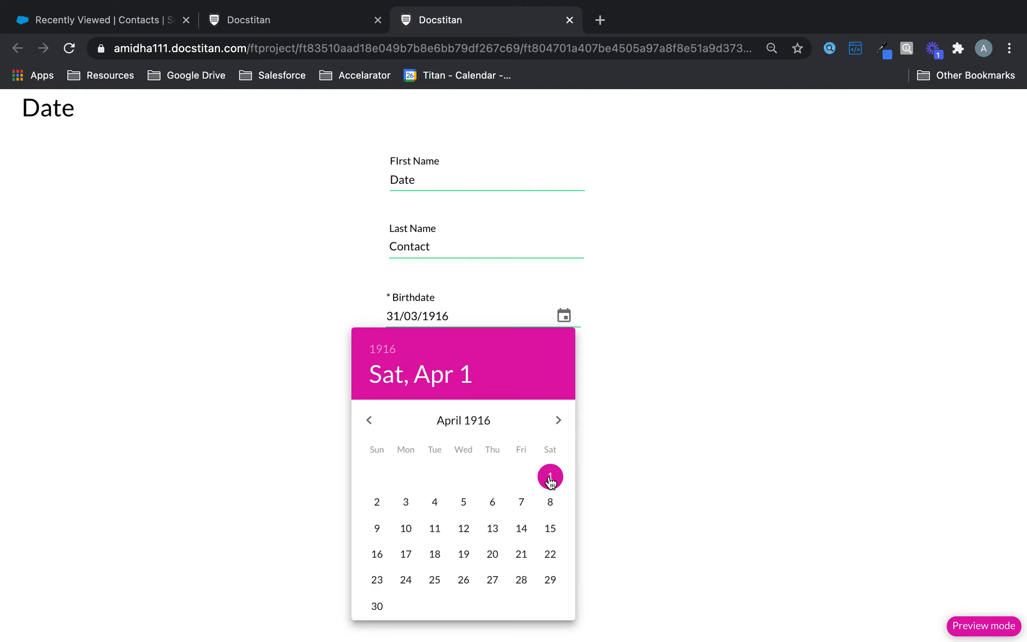
left_click(405, 502)
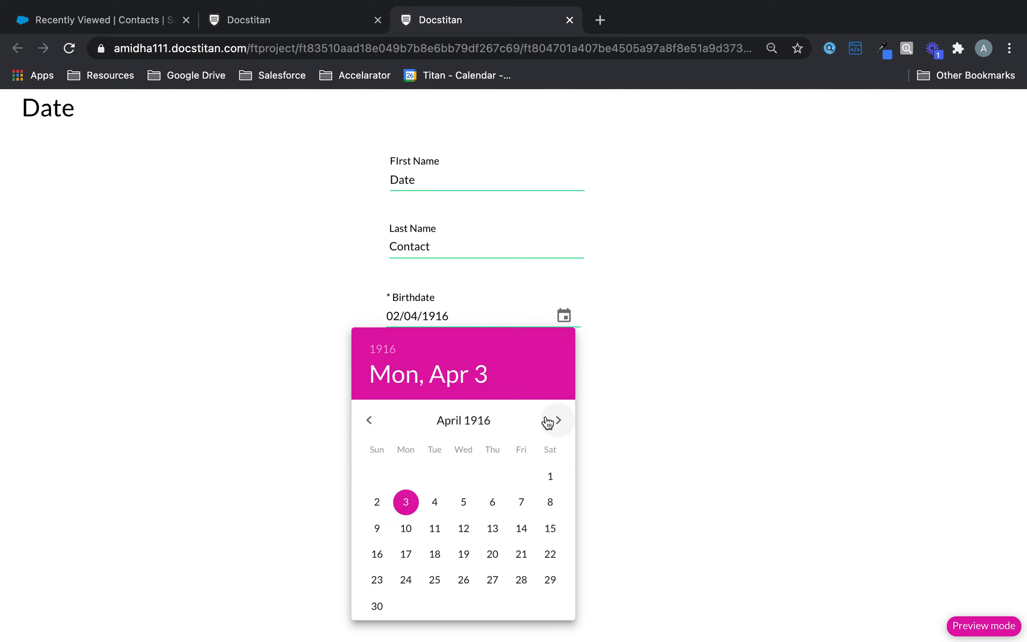
Step: Choose a day in the following month as the date of birth and submit the form
left_click(561, 423)
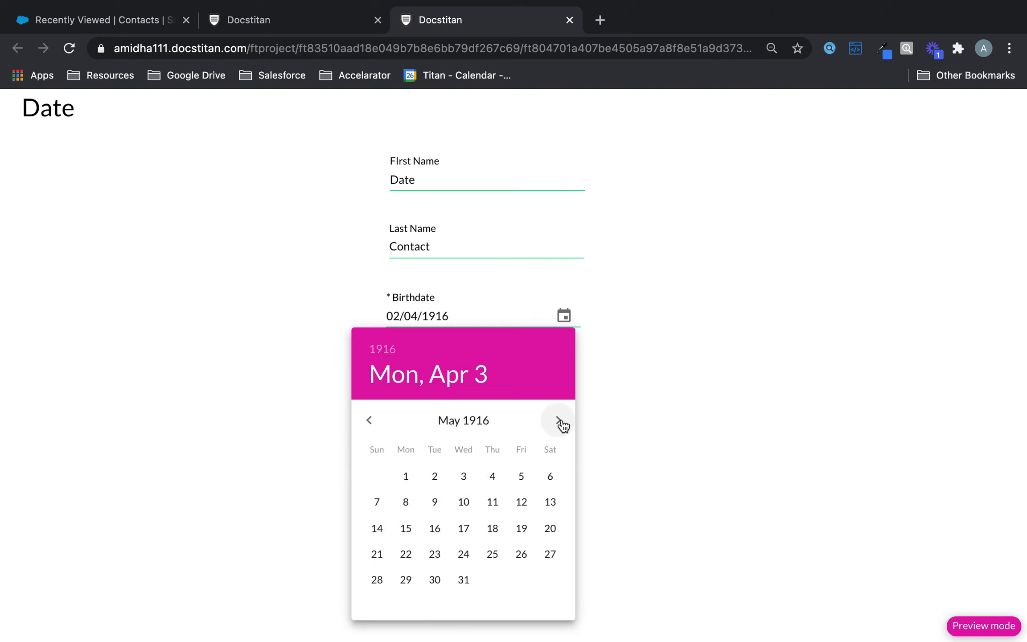
left_click(443, 480)
left_click(464, 479)
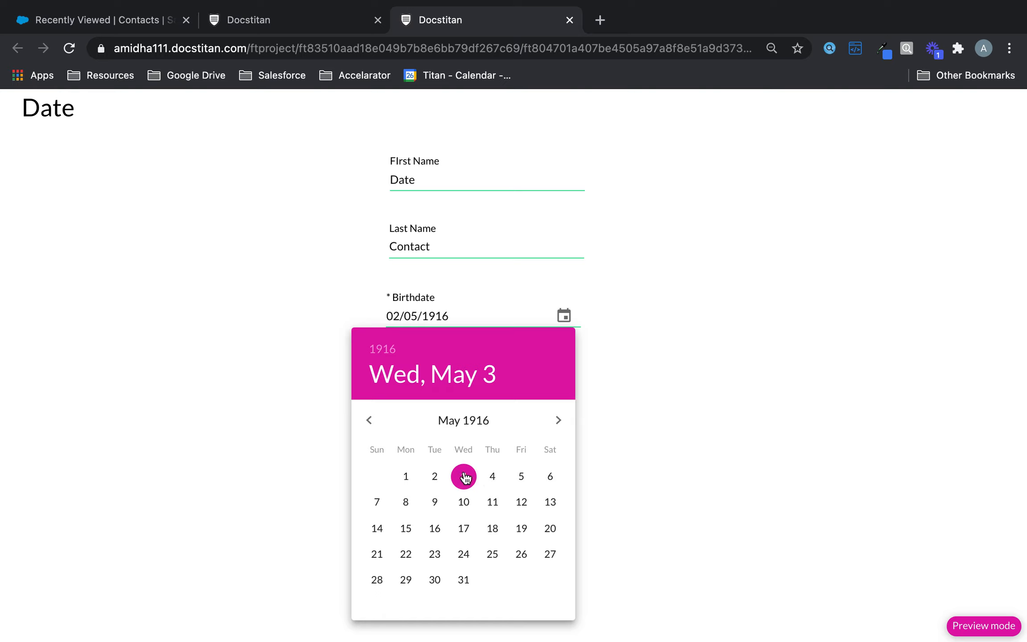
left_click(503, 486)
left_click(644, 338)
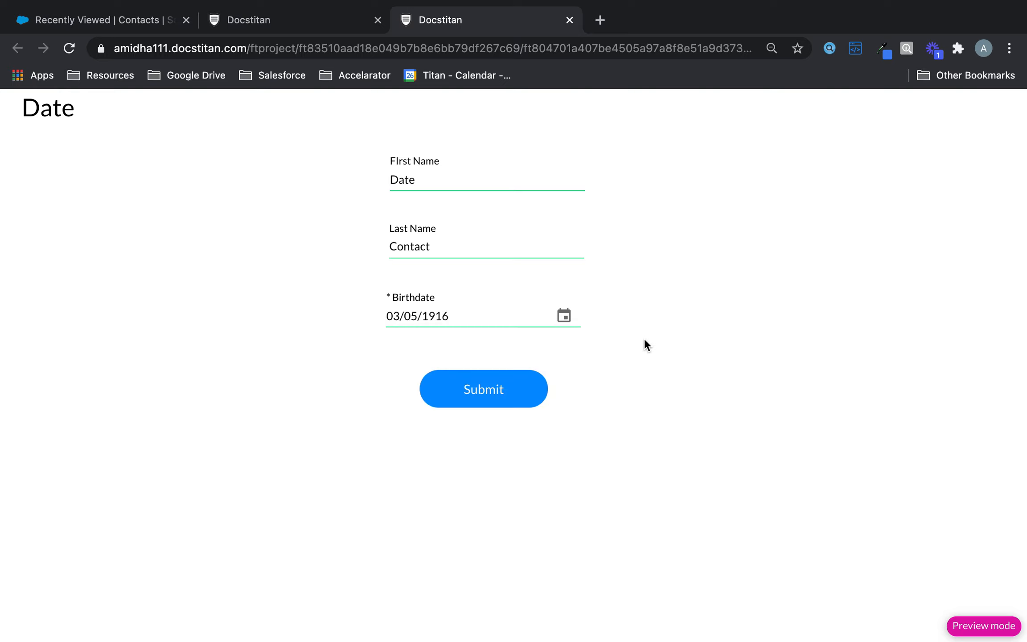
left_click(524, 387)
Step: Switch to Salesforce, open the "Date Contact" record from the refreshed Contacts list, and open its Birthdate for editing
left_click(113, 20)
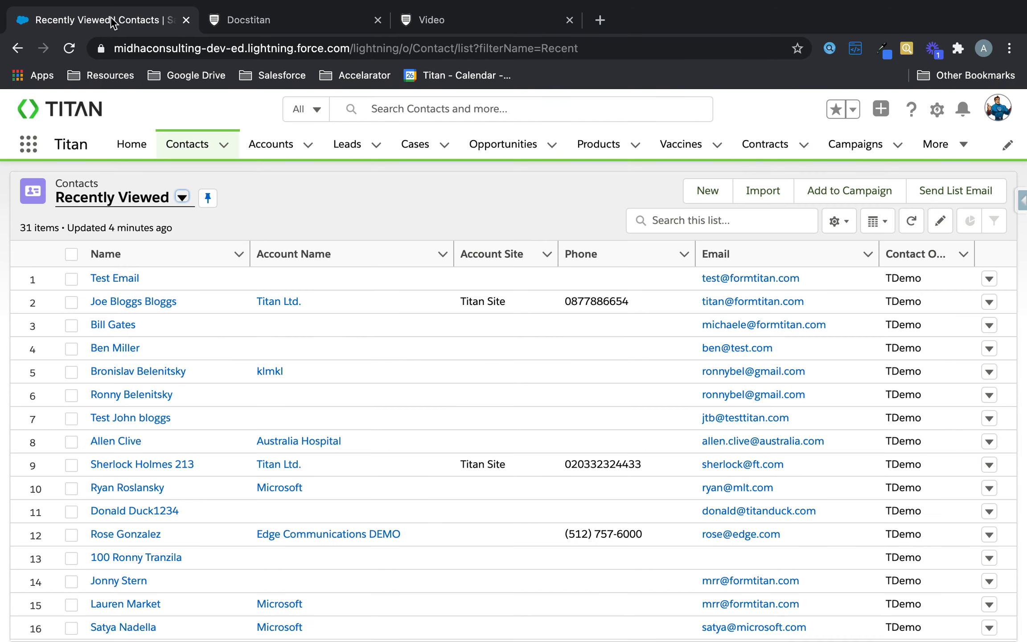
left_click(193, 139)
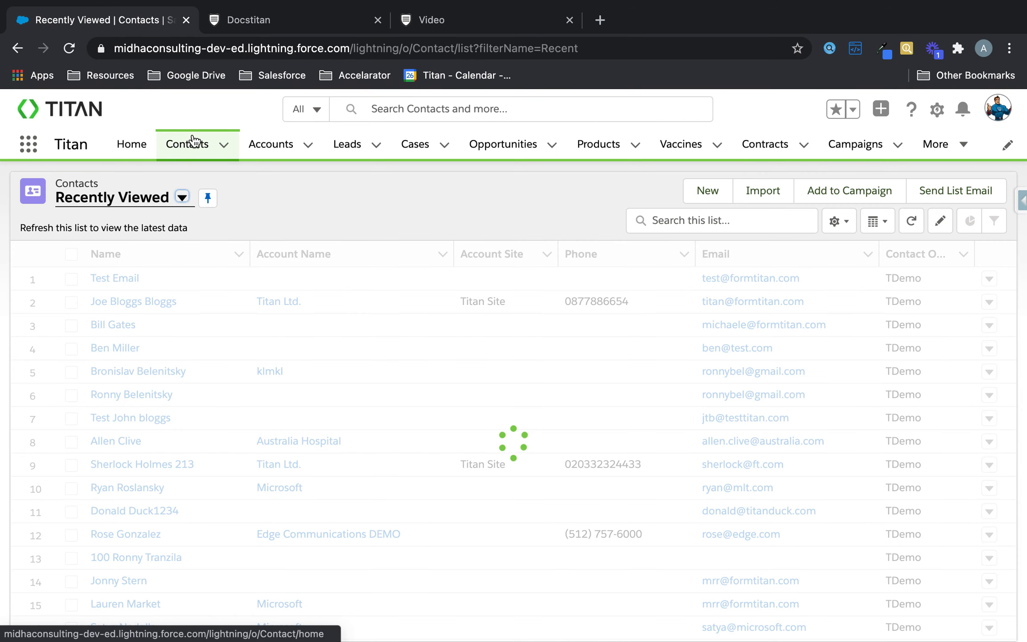
left_click(132, 280)
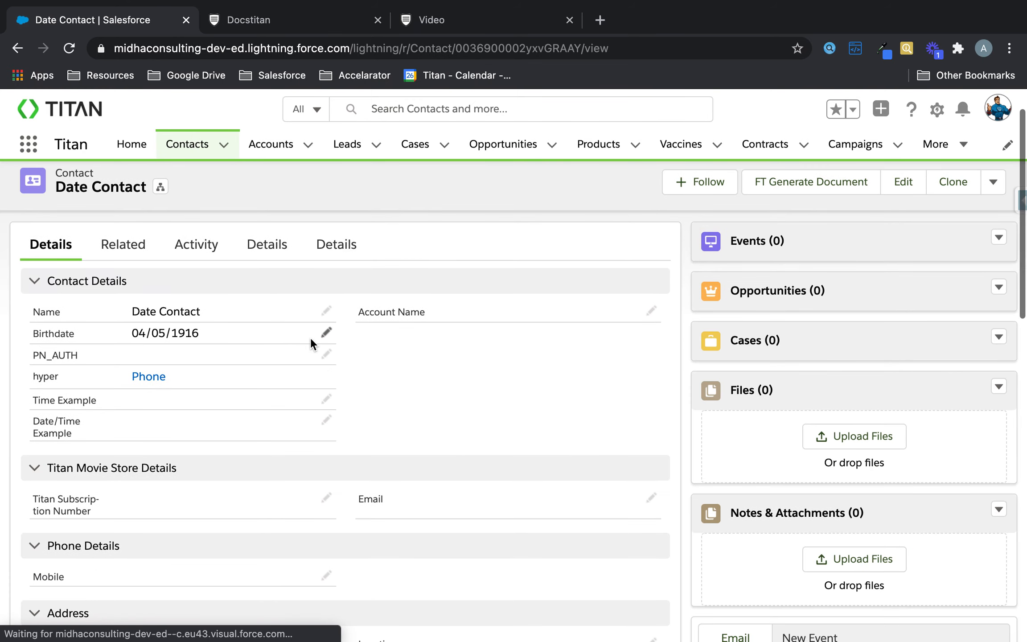
left_click(325, 333)
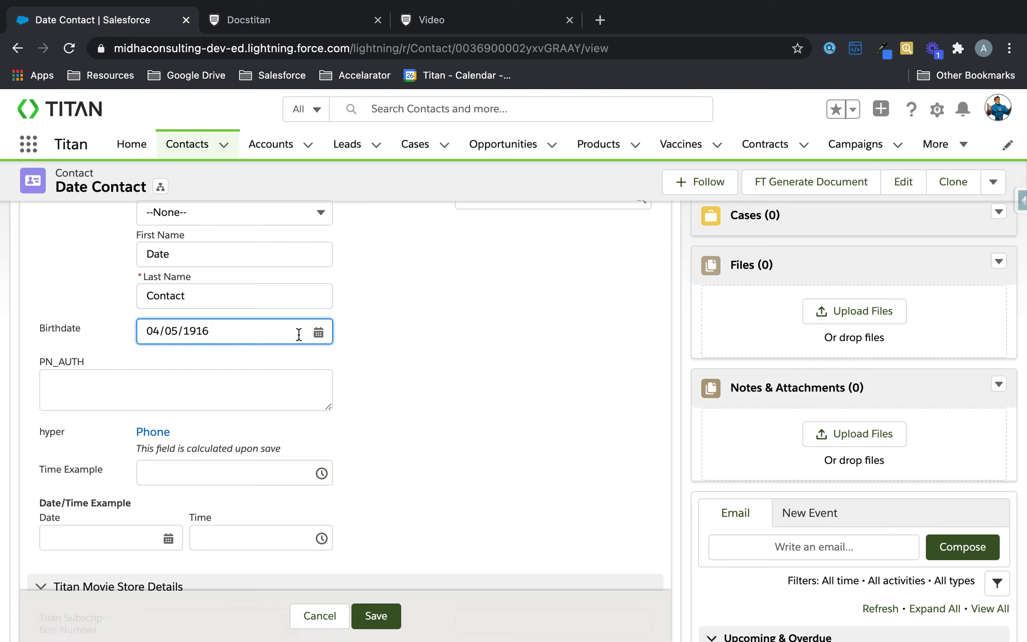